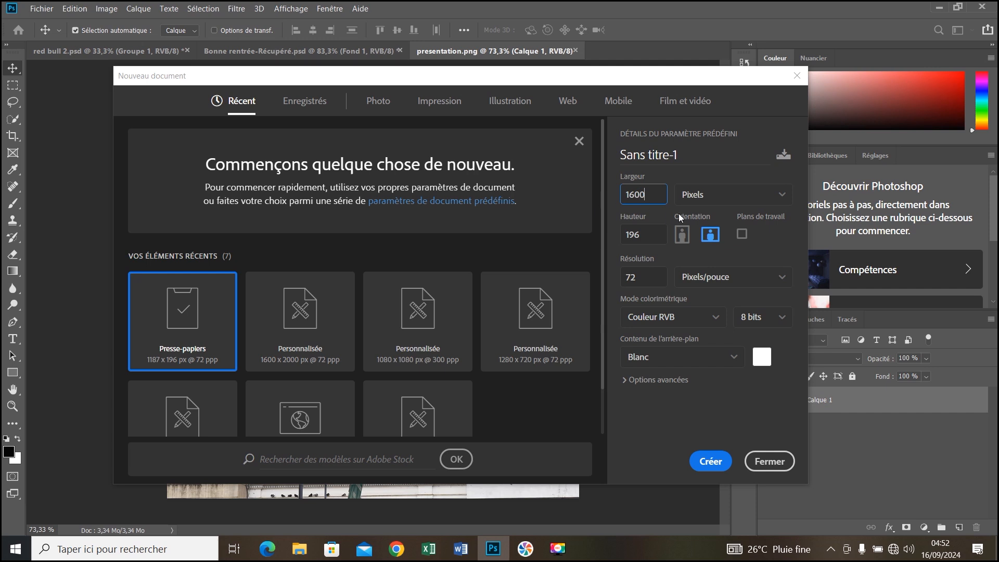
Step: Set the new document's height to 2000 pixels and create the 1600 × 2000 px document
type("2000")
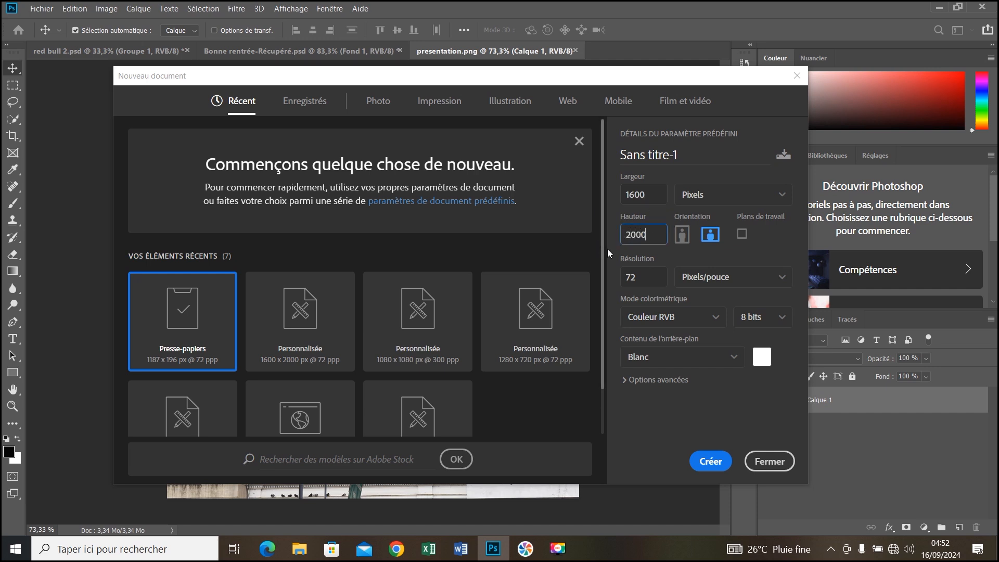
key("Tab")
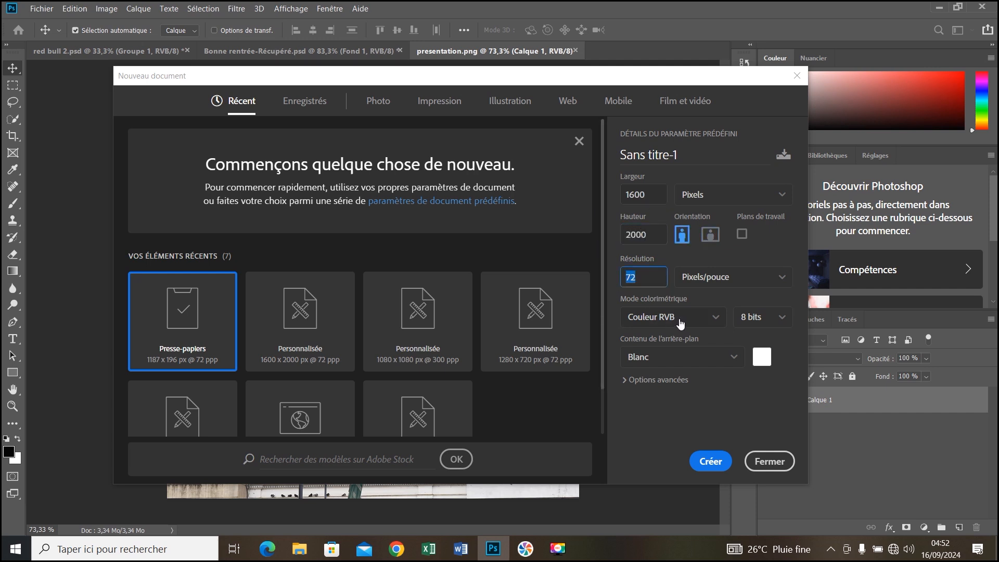
left_click(714, 463)
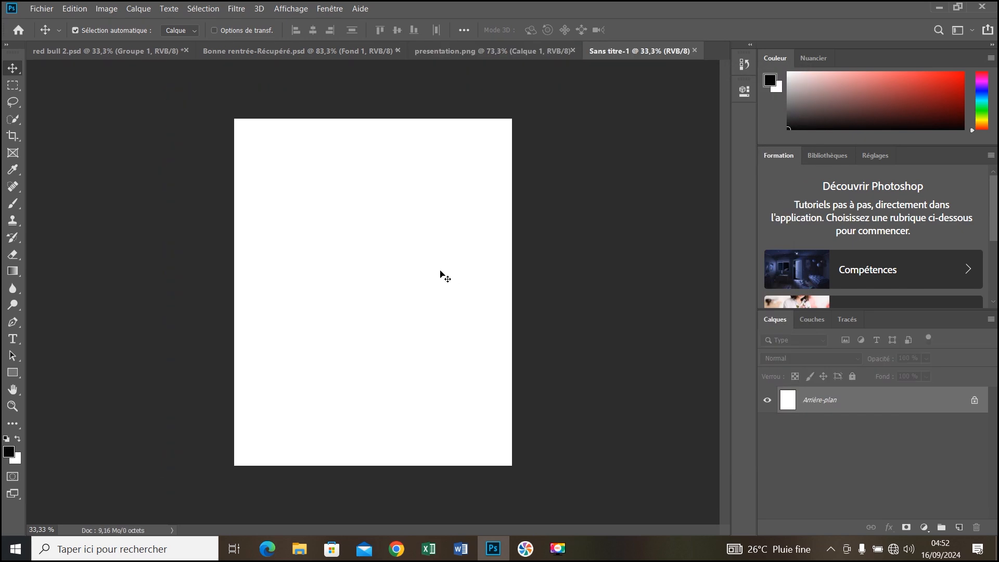
Step: Embed the bacgraund image and scale it to about 286% so that it covers the whole canvas
left_click(41, 8)
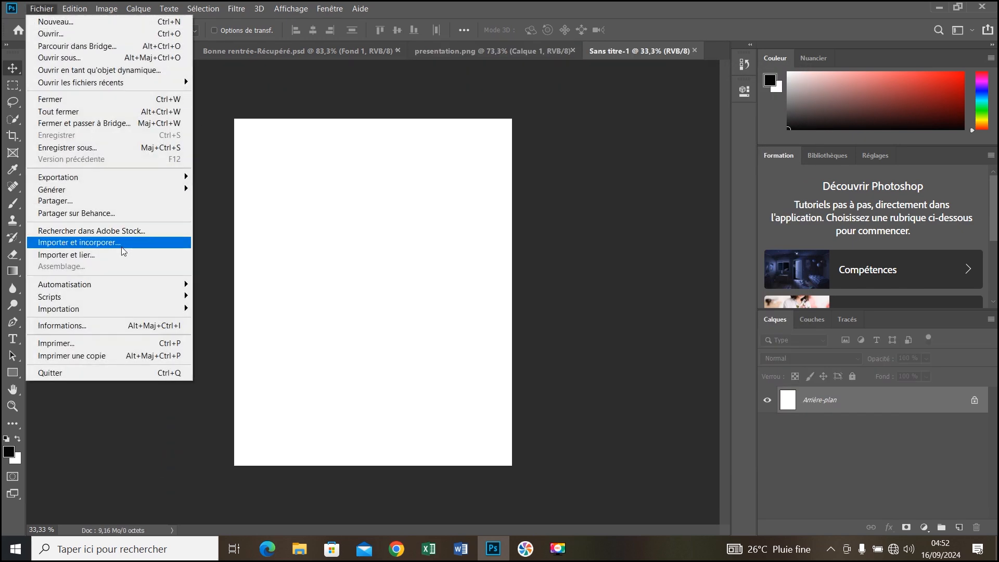
left_click(123, 243)
left_click(231, 104)
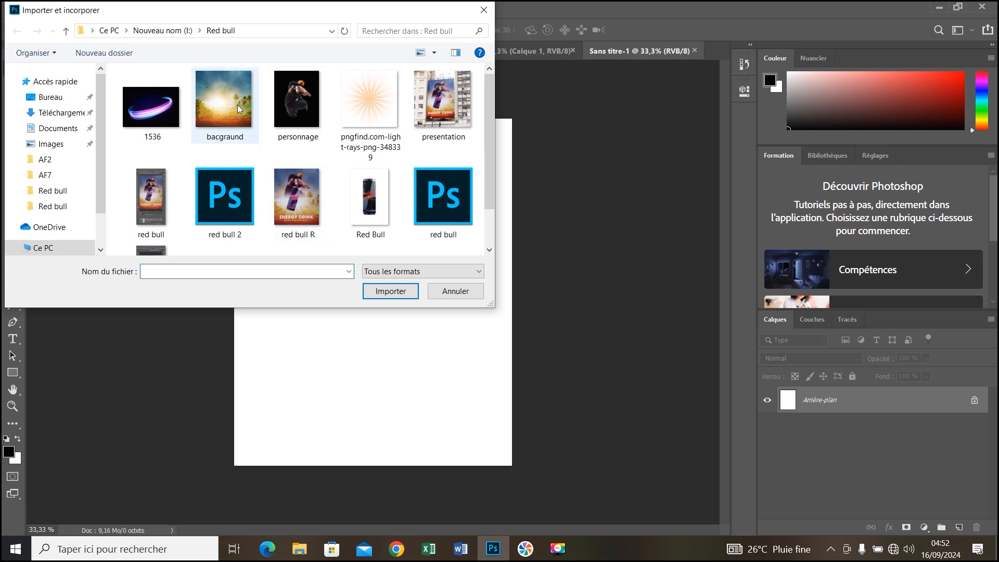
left_click(390, 291)
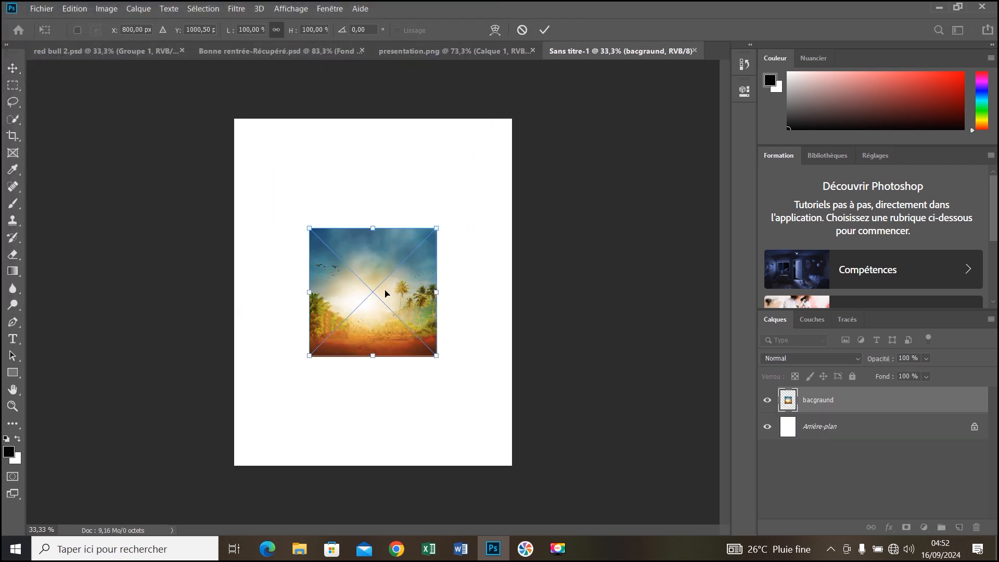
left_click_drag(436, 355, 527, 504)
left_click_drag(430, 418, 432, 412)
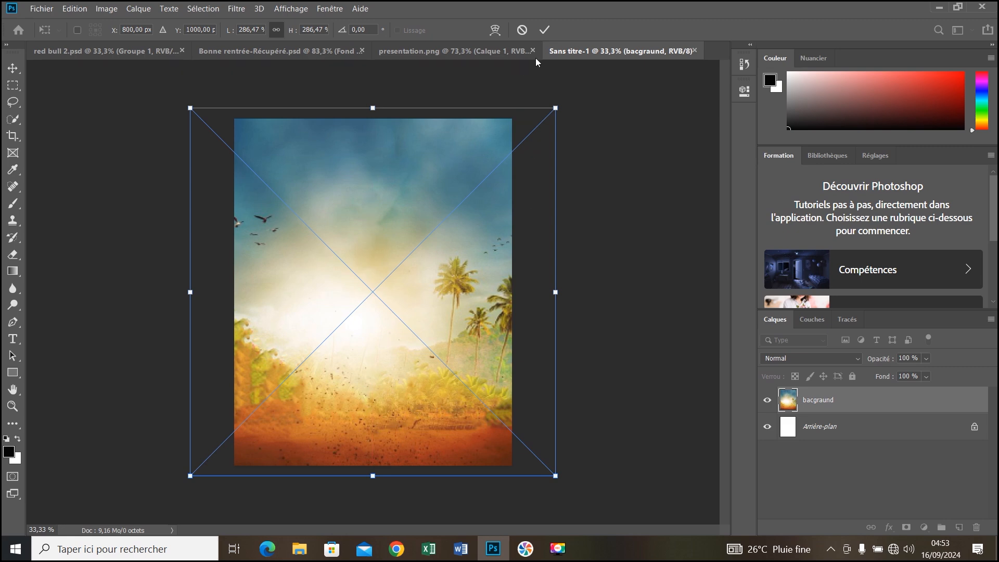
left_click(544, 30)
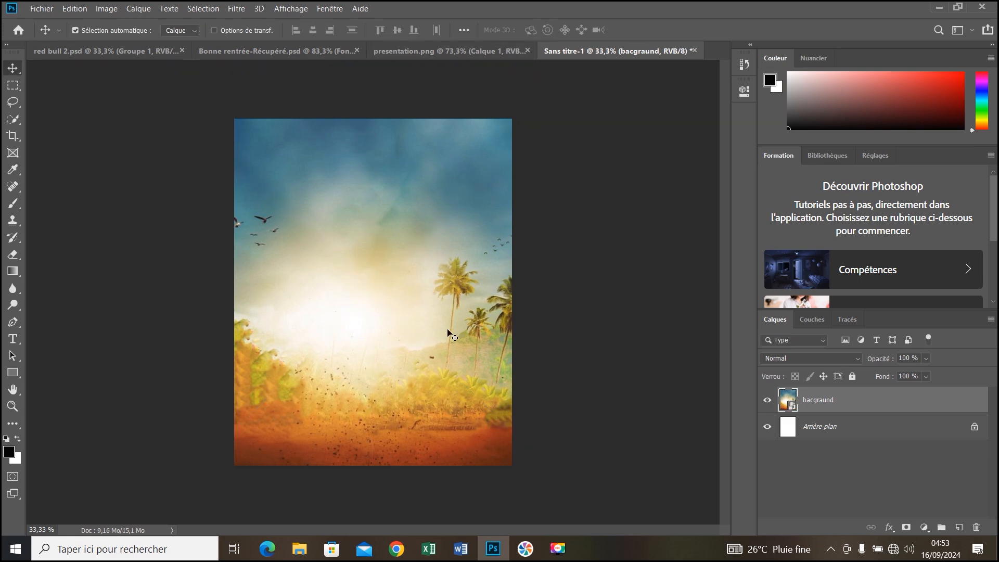
Step: Embed the personnage image above the background and enlarge the crouching man past the canvas edges
left_click(41, 9)
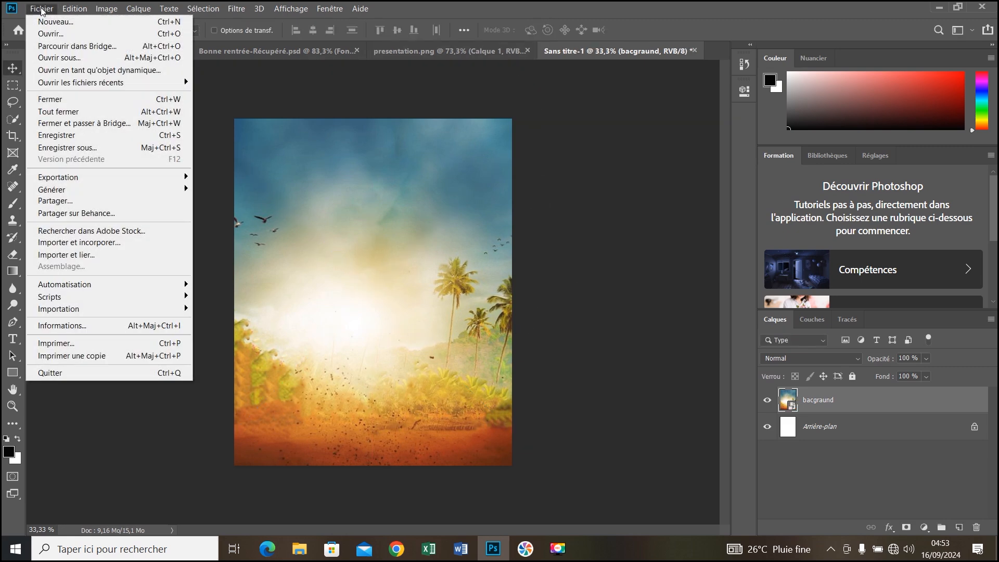
left_click(121, 246)
left_click(287, 186)
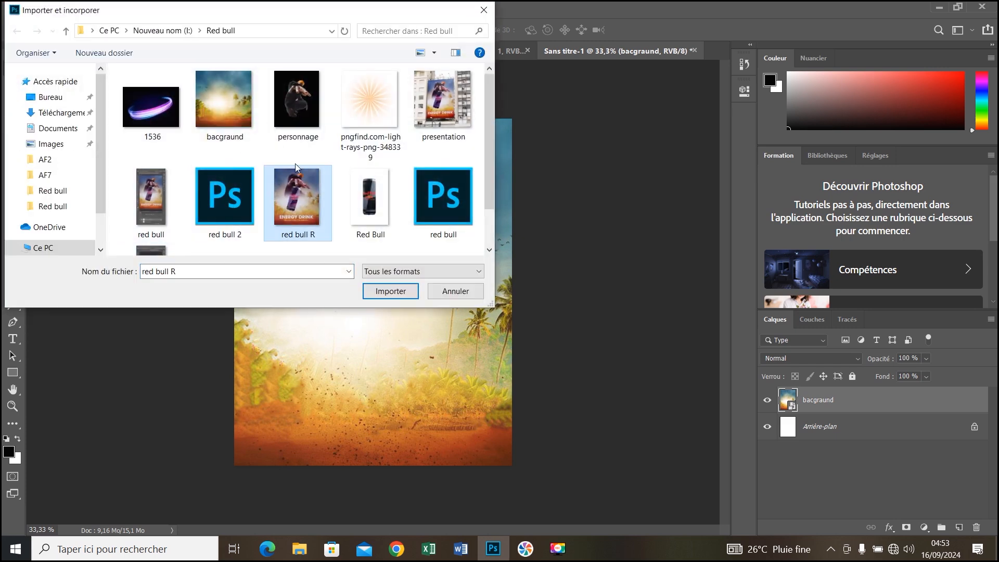
left_click(301, 125)
left_click(395, 293)
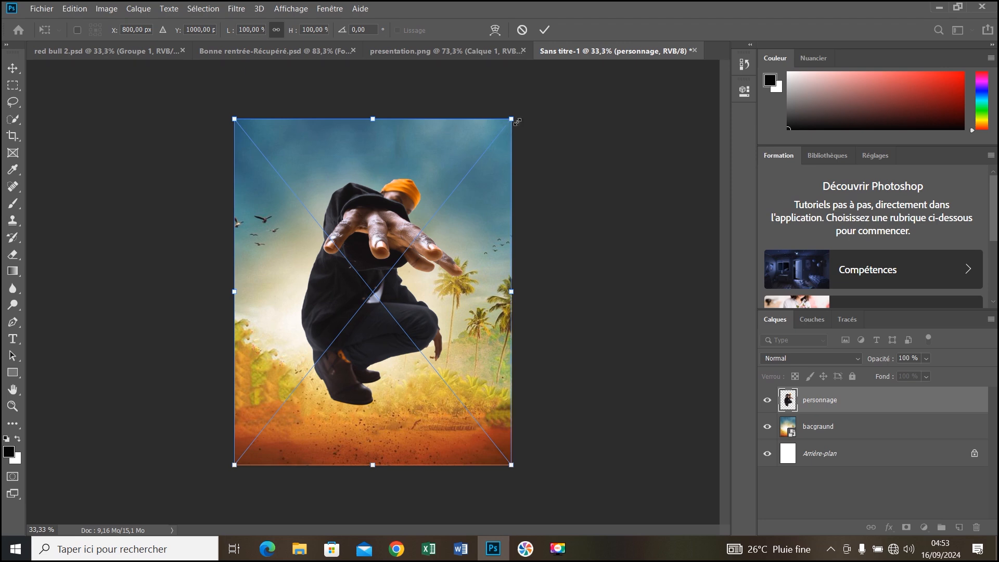
left_click_drag(515, 119, 590, 66)
left_click(544, 29)
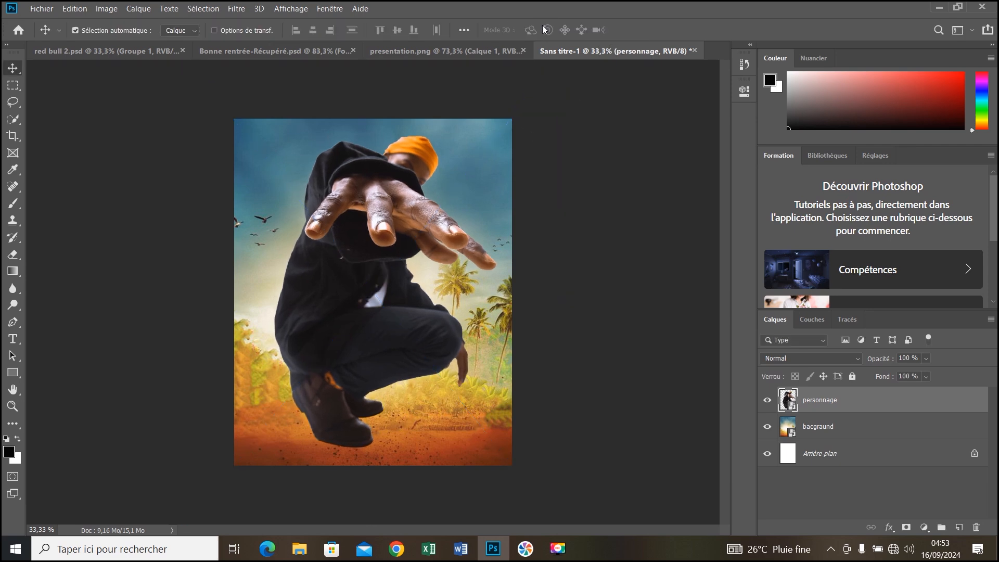
Step: Embed the Red Bull can image, scale it to about 65% and rotate it about 19.4° clockwise
left_click(38, 14)
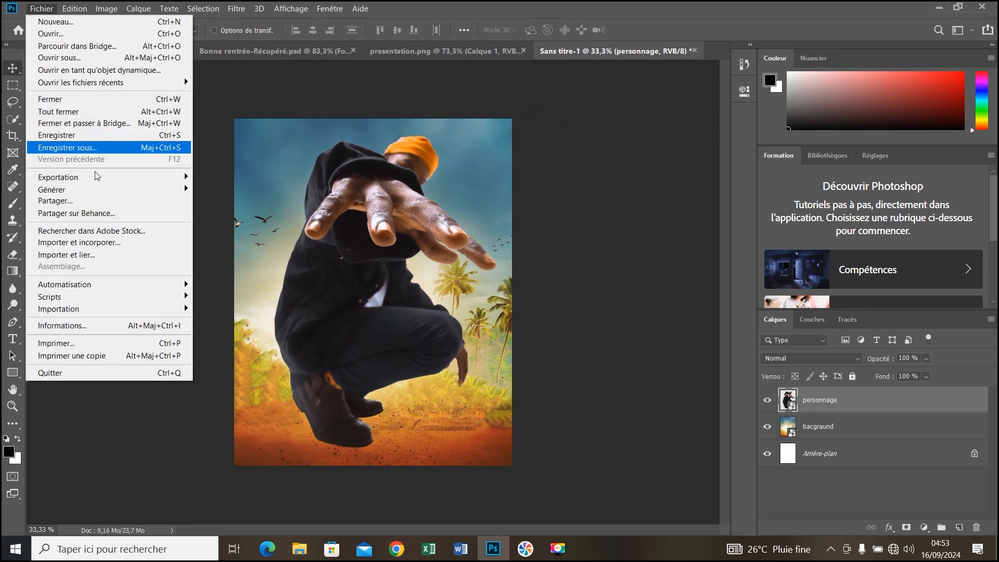
left_click(182, 243)
left_click(378, 202)
left_click(397, 292)
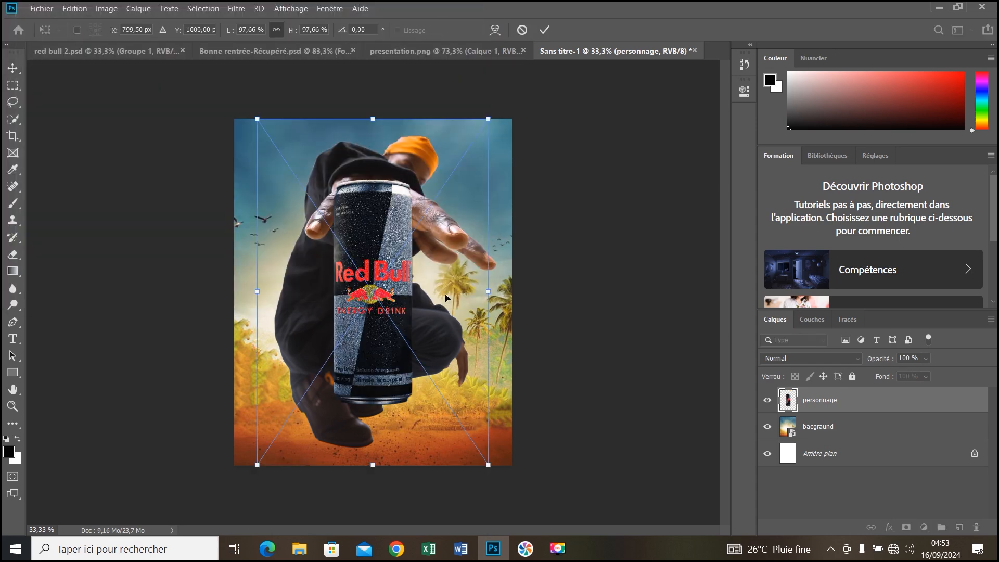
left_click_drag(485, 123, 514, 182)
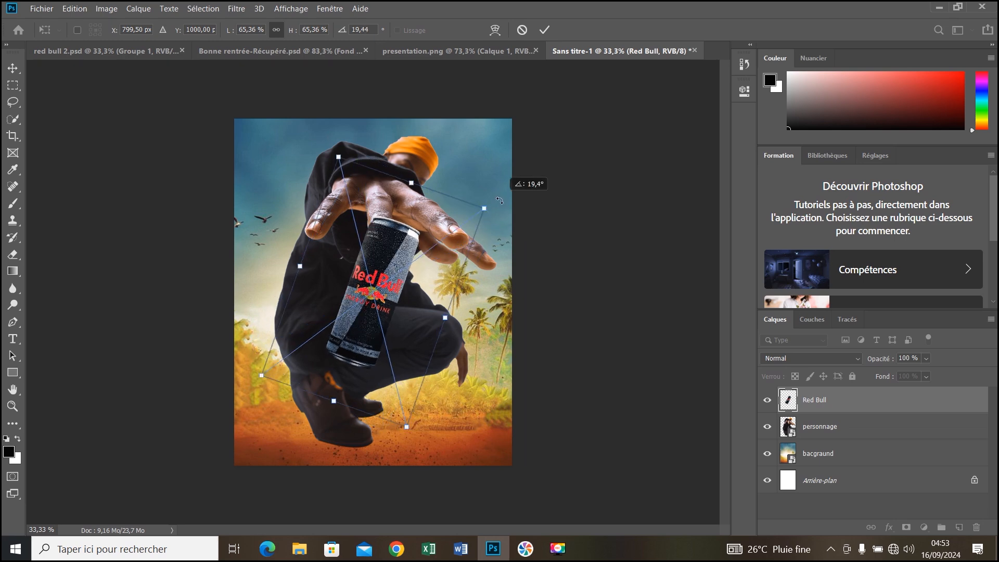
Step: Position the can just below the man's outstretched hand and enlarge it slightly
left_click_drag(379, 291, 373, 315)
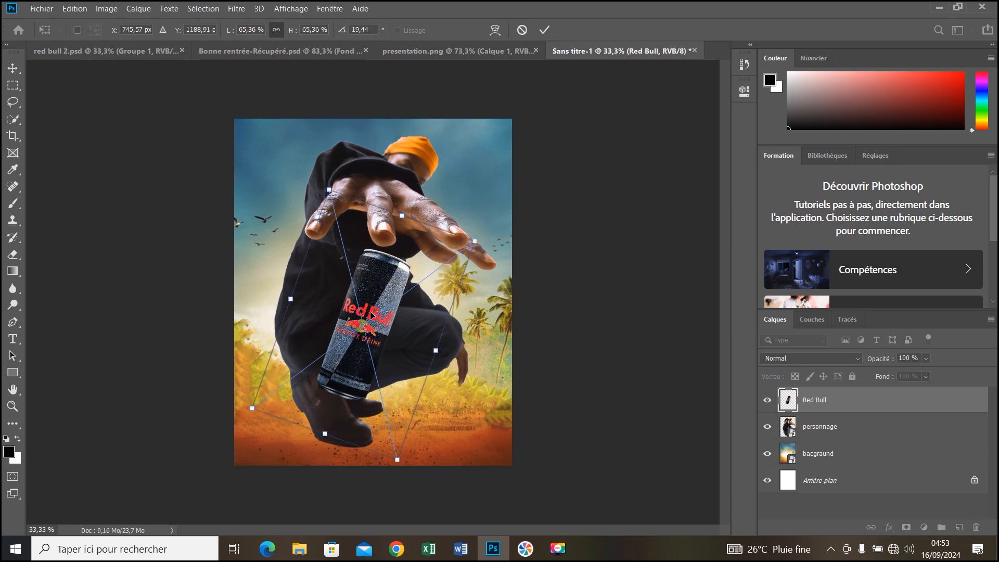
key("Up")
key("Up")
key("Up")
key("Up")
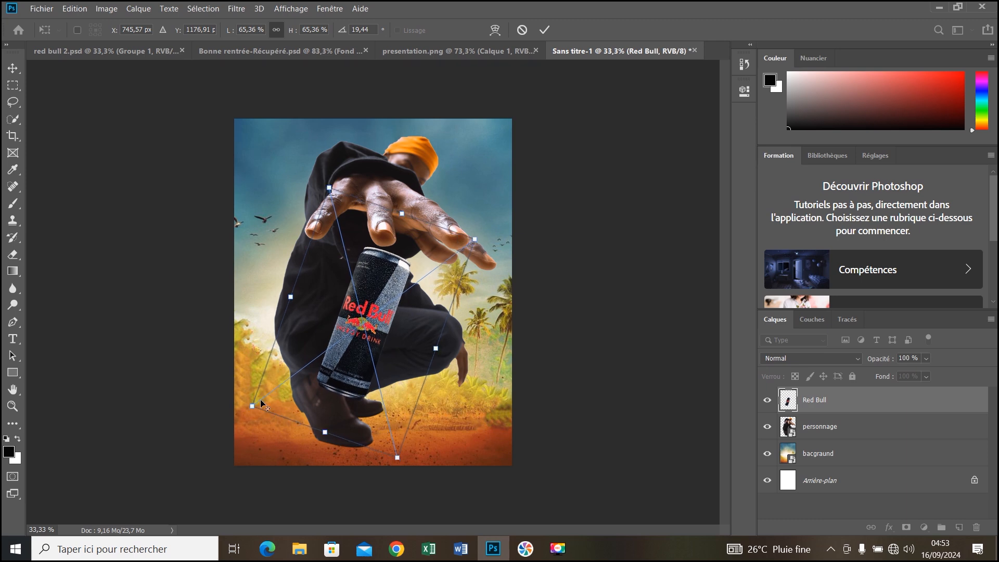
left_click_drag(477, 237, 480, 236)
left_click(544, 30)
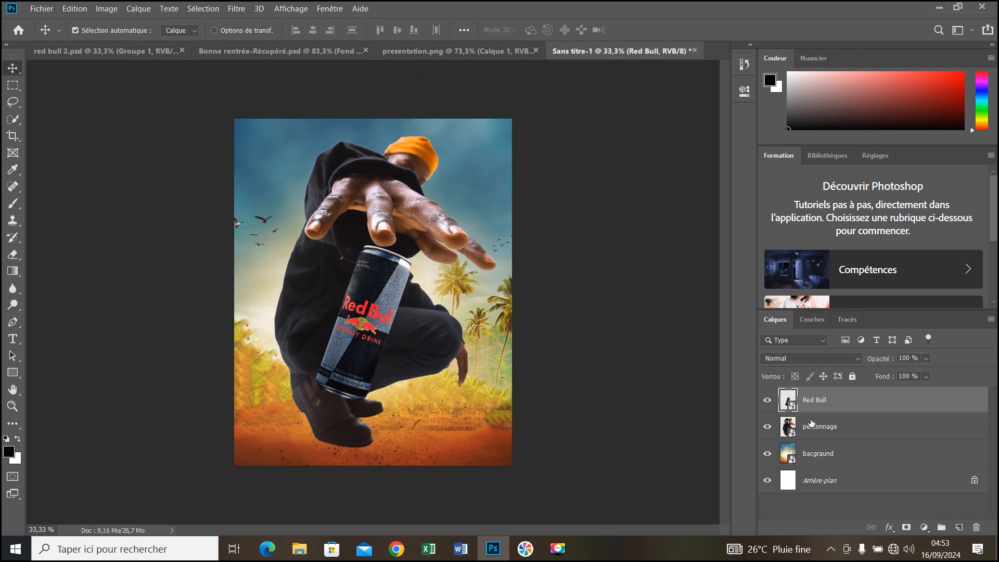
Step: Add a layer mask to the personnage layer and fade out the man's legs with a soft 632 px black brush at 100% opacity
left_click(840, 429)
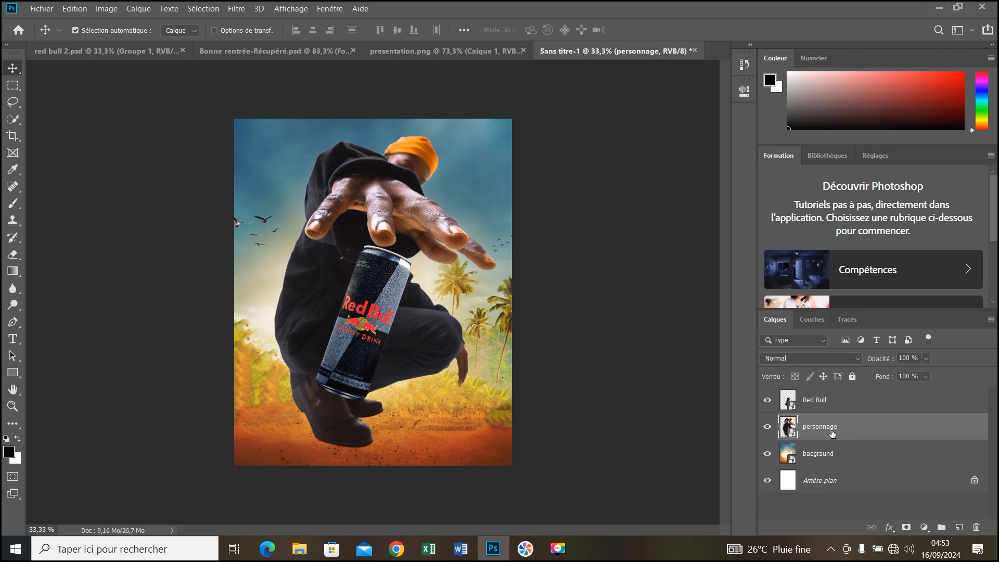
left_click(906, 527)
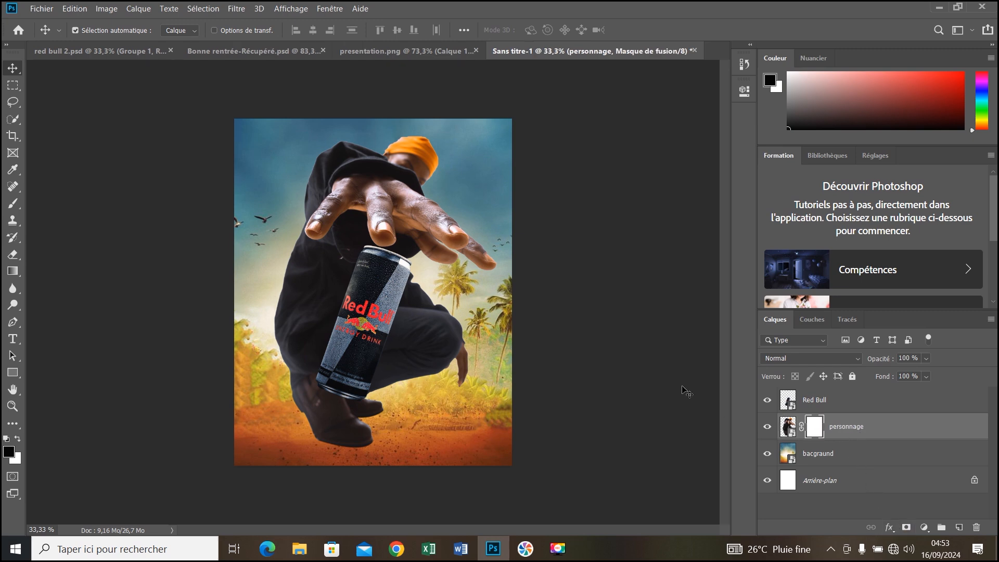
left_click(15, 204)
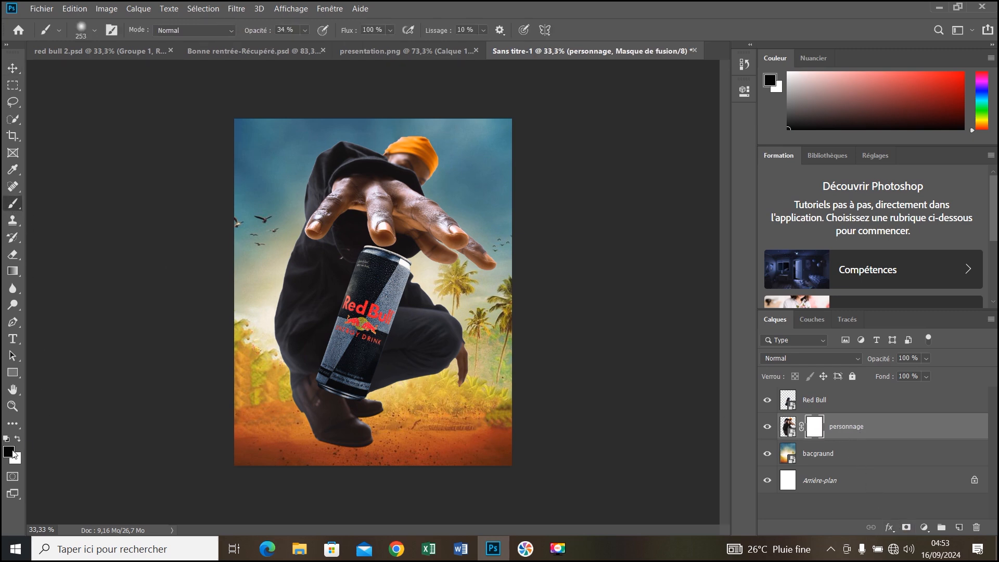
left_click_drag(302, 322, 329, 329)
left_click(94, 30)
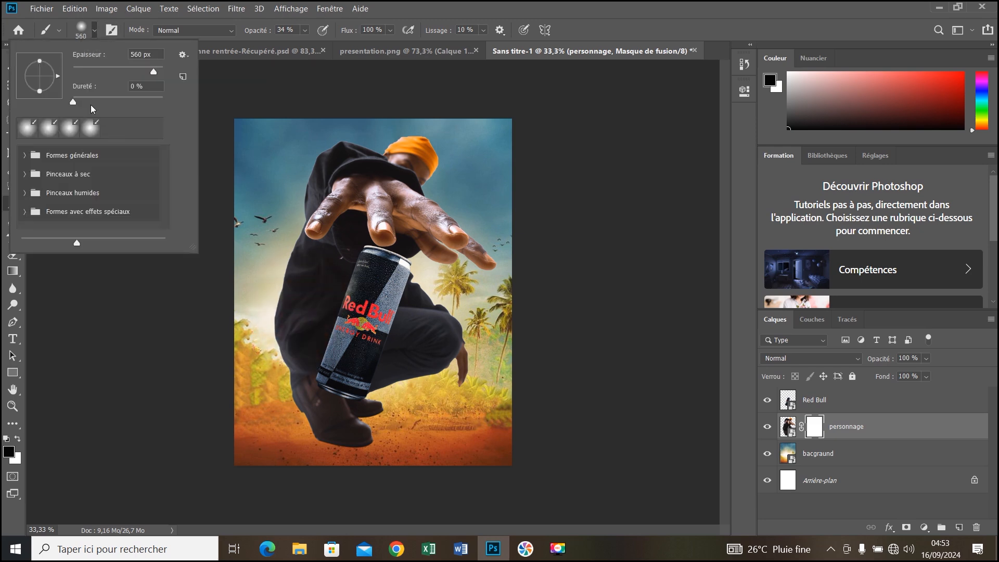
left_click(402, 7)
left_click_drag(317, 342, 323, 342)
left_click(306, 30)
left_click_drag(342, 50, 367, 55)
mouse_move(312, 369)
left_mouse_down()
mouse_move(304, 503)
mouse_move(338, 450)
mouse_move(344, 483)
mouse_move(363, 470)
mouse_move(355, 447)
mouse_move(310, 419)
mouse_move(278, 422)
mouse_move(280, 404)
mouse_move(262, 395)
mouse_move(314, 399)
mouse_move(396, 441)
mouse_move(456, 409)
mouse_move(457, 377)
mouse_move(427, 404)
mouse_move(386, 399)
mouse_move(381, 426)
mouse_move(308, 414)
mouse_move(304, 399)
mouse_move(256, 390)
mouse_move(282, 406)
mouse_move(314, 372)
mouse_move(340, 365)
mouse_move(364, 387)
mouse_move(355, 447)
mouse_move(392, 383)
mouse_move(368, 444)
mouse_move(386, 423)
left_mouse_up()
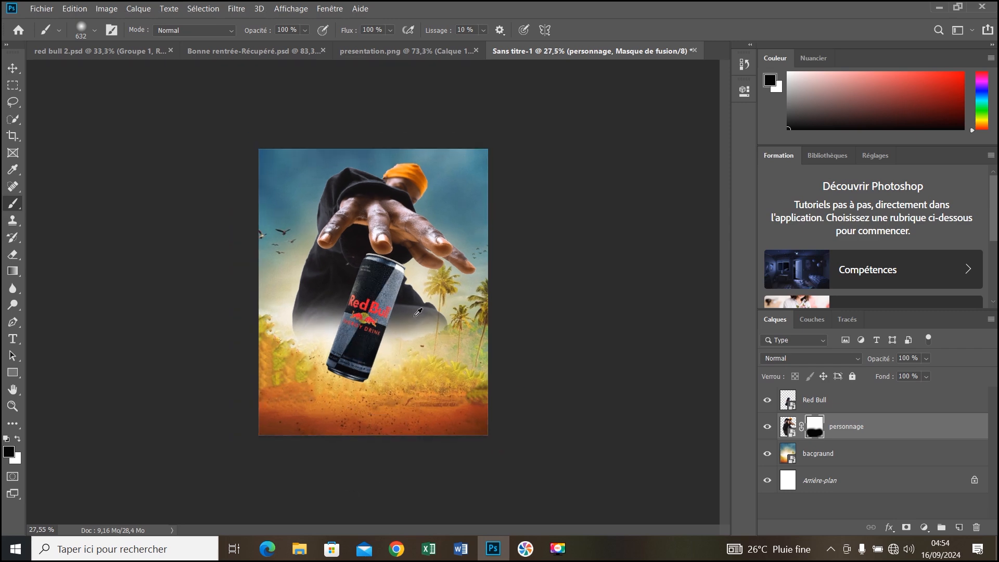
scroll(369, 290, "up", 1)
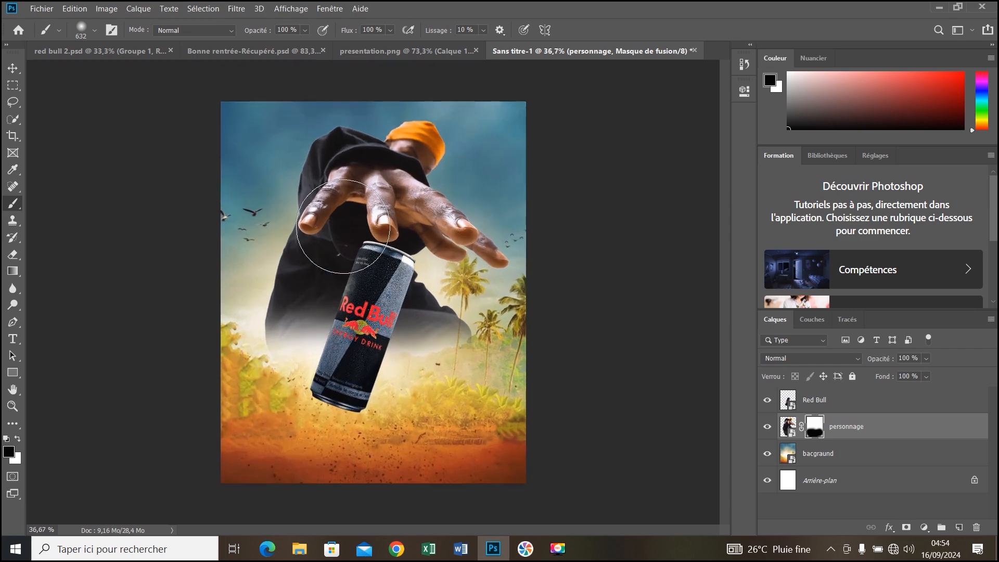
left_click(12, 67)
scroll(388, 248, "up", 2)
scroll(387, 248, "down", 2)
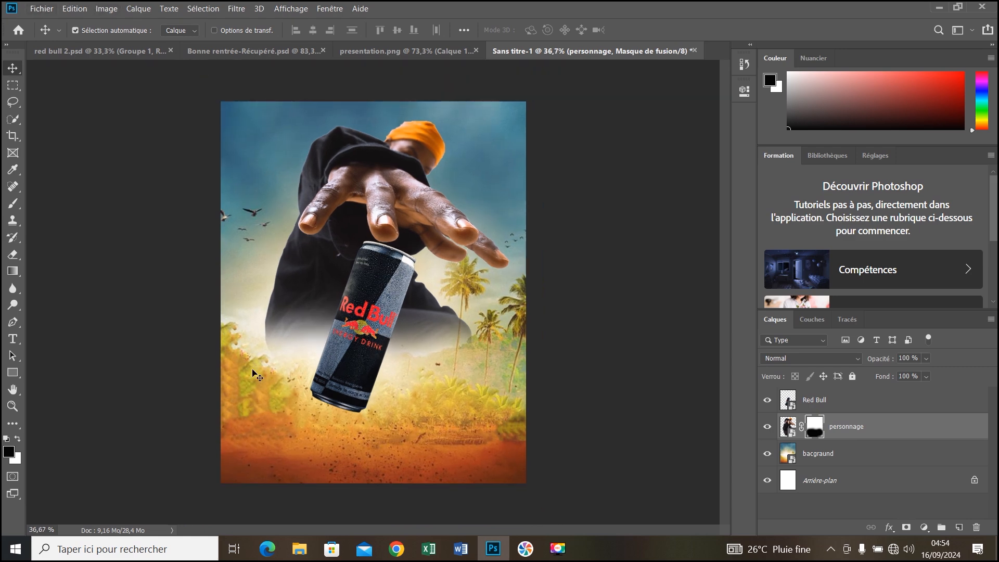
Step: Embed the pngfind.com-light-rays-png-348339 image above the personnage layer and scale it to about 271% to cover the canvas
left_click(42, 8)
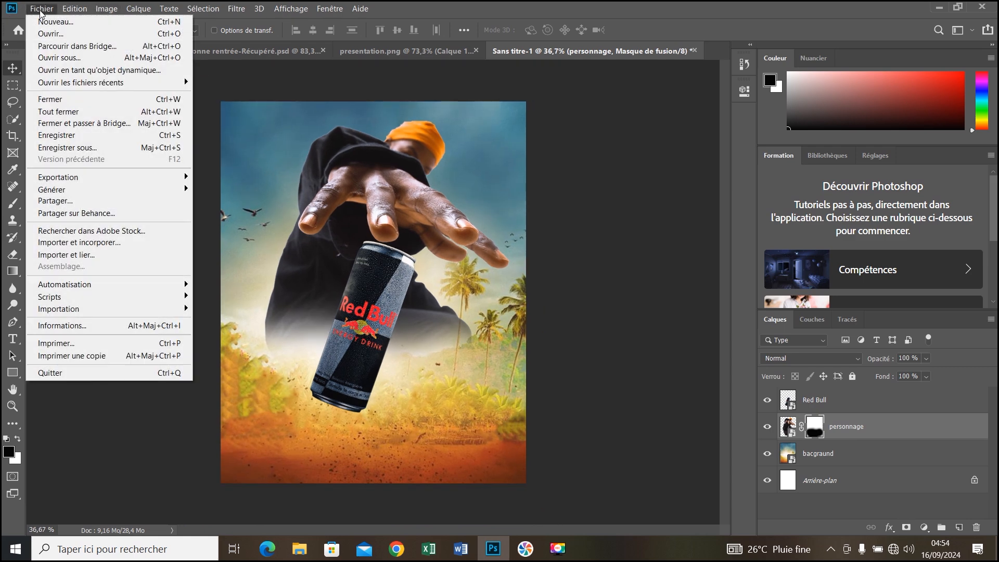
left_click(102, 245)
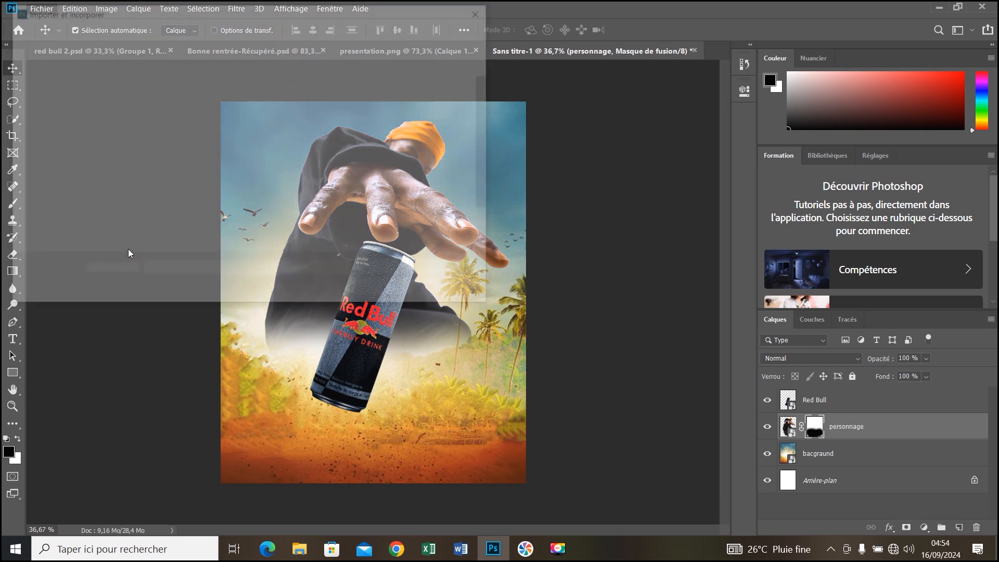
left_click(395, 145)
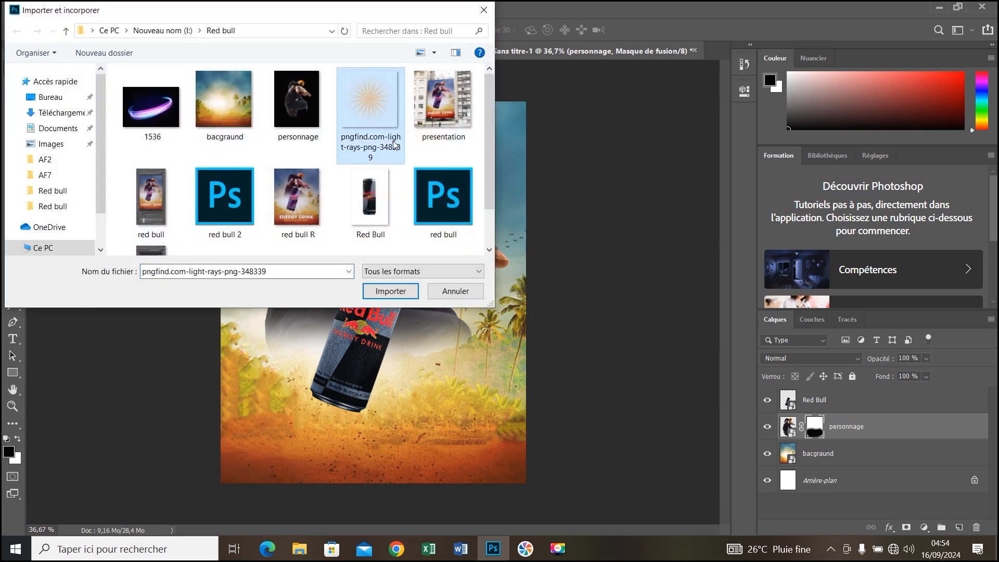
left_click(390, 291)
left_click_drag(447, 369, 589, 512)
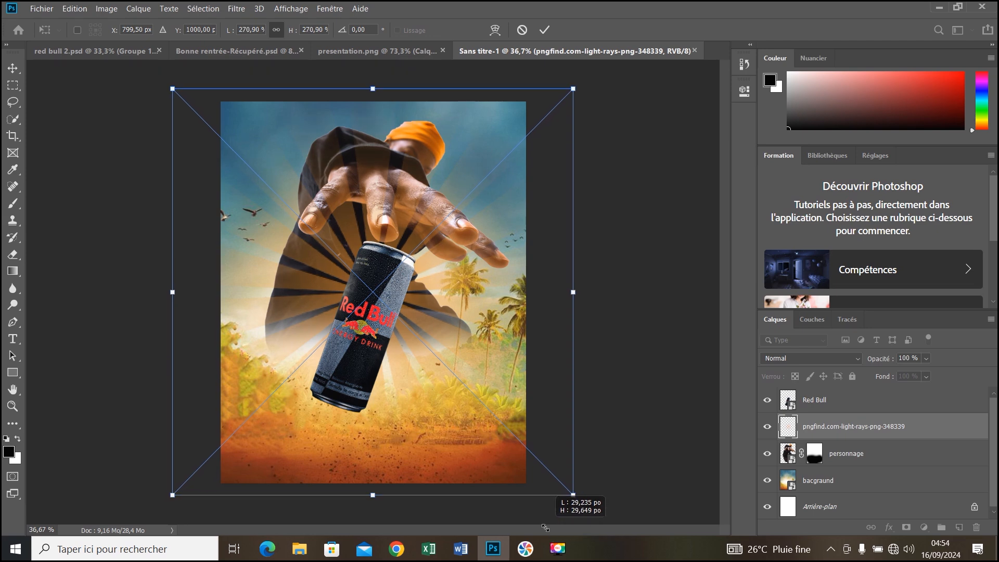
left_click(545, 29)
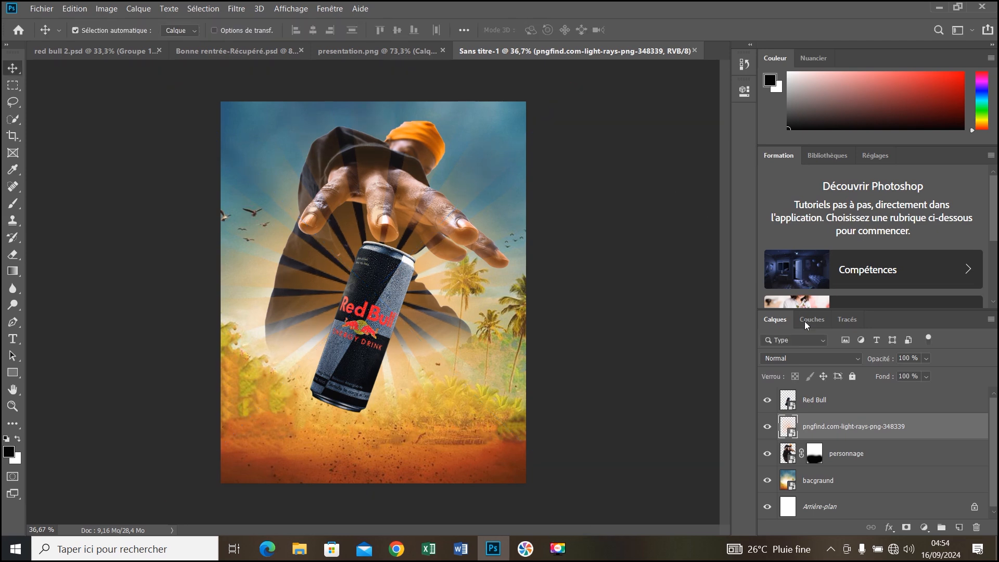
Step: Blend the light-rays layer with Densité linéaire - (Ajout) and mask out its rays over the man's hand and upper body with a black brush
left_click(820, 360)
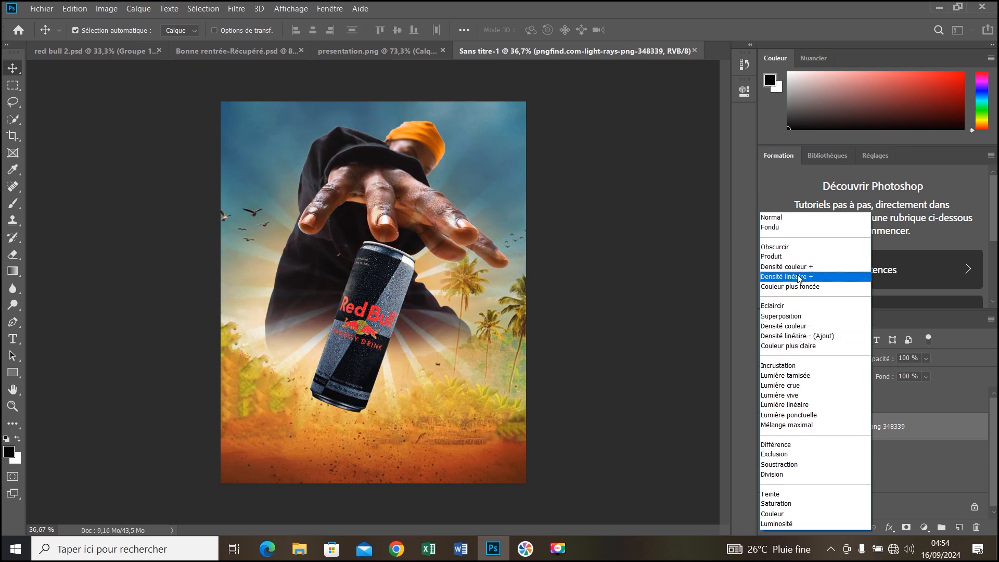
left_click(796, 337)
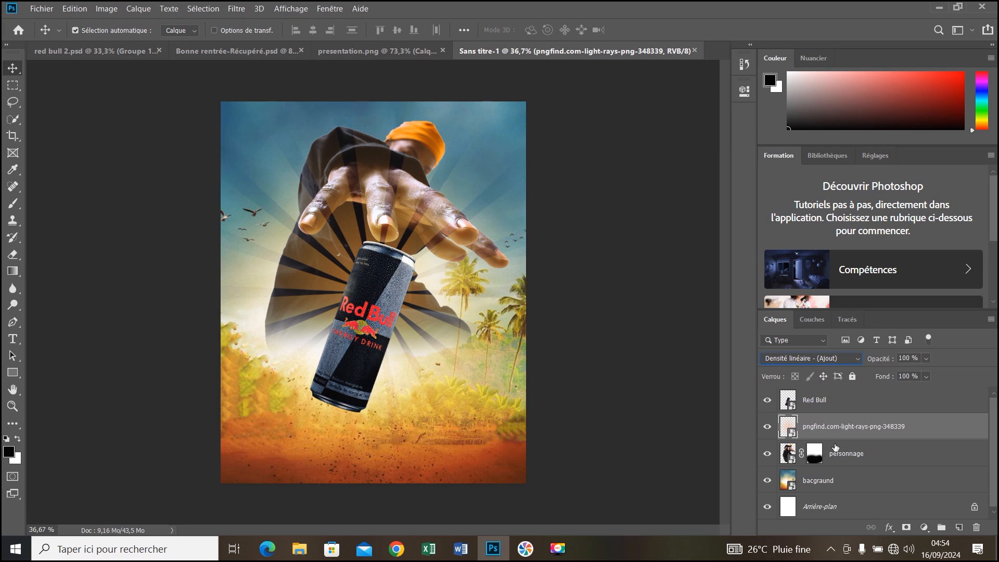
left_click(906, 527)
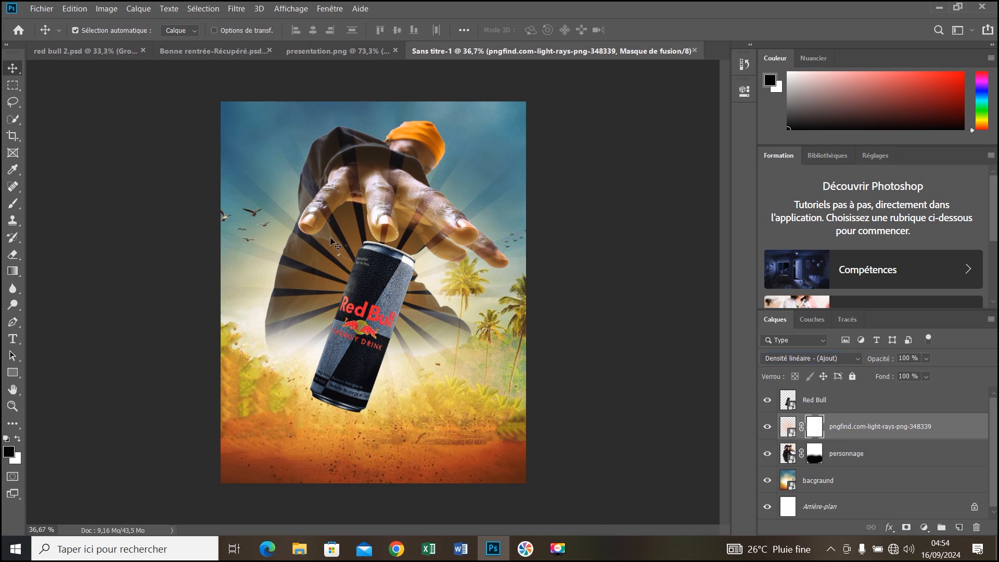
left_click(13, 203)
left_click_drag(366, 217, 412, 217)
mouse_move(352, 156)
left_mouse_down()
mouse_move(341, 128)
mouse_move(413, 89)
mouse_move(487, 78)
mouse_move(367, 176)
mouse_move(335, 112)
mouse_move(350, 138)
mouse_move(359, 109)
mouse_move(335, 168)
left_mouse_up()
key("ctrl+2")
key("v")
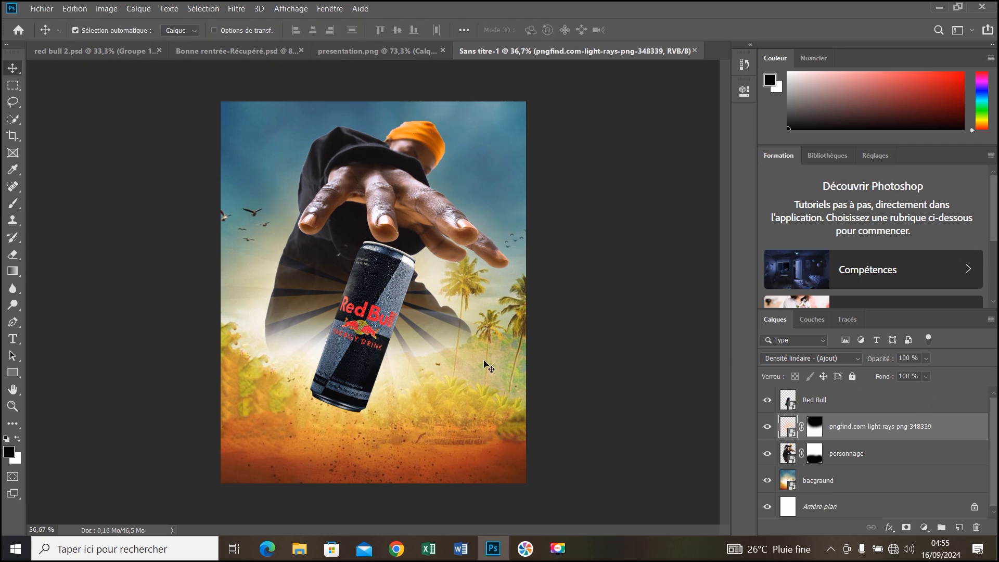
Step: Reduce the opacity of the light-rays layer to 65%
left_click(927, 359)
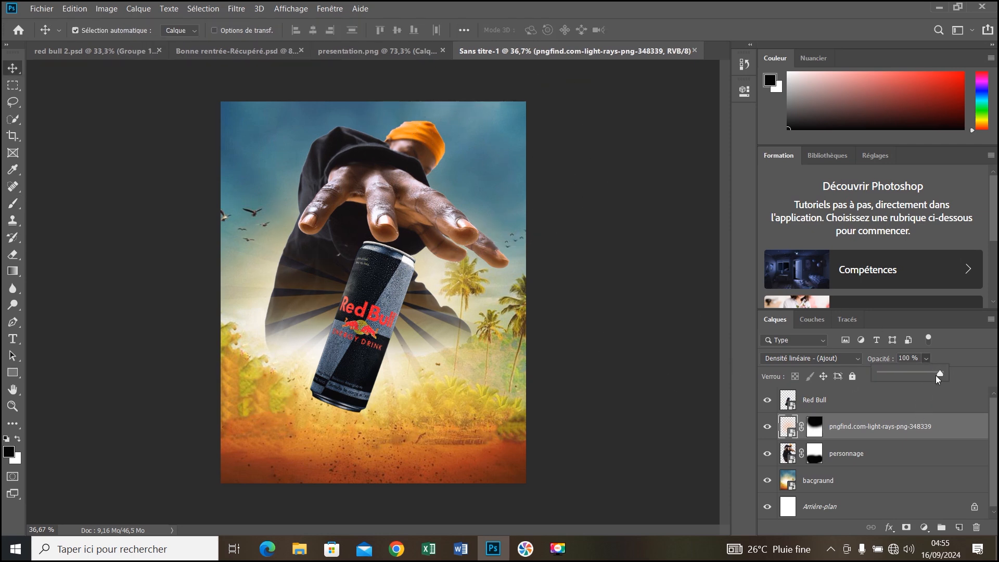
left_click_drag(925, 376, 911, 354)
type("65")
left_click(671, 369)
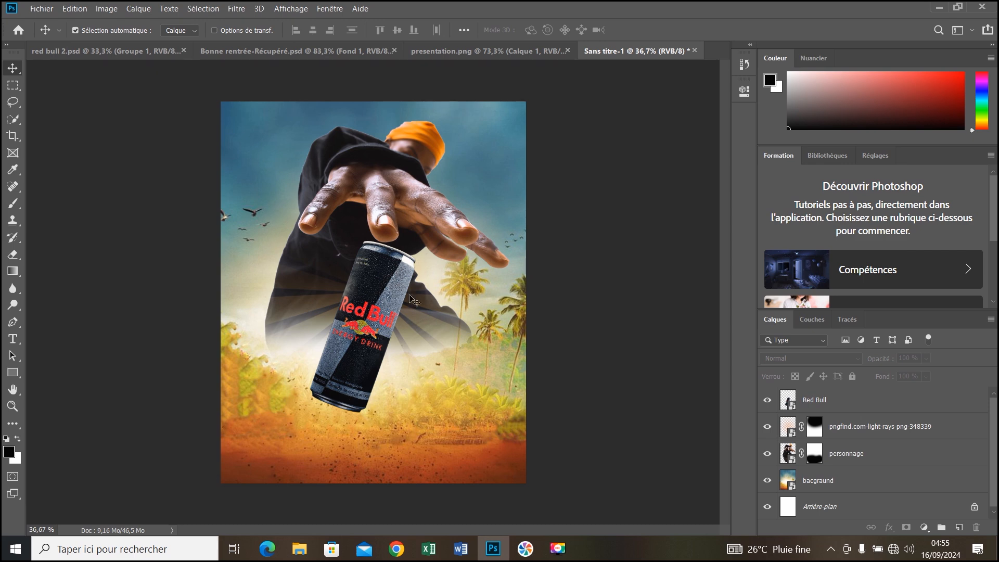
Step: Embed the 1536 light-streak image above the Red Bull layer and rotate it to about 39°
left_click(41, 9)
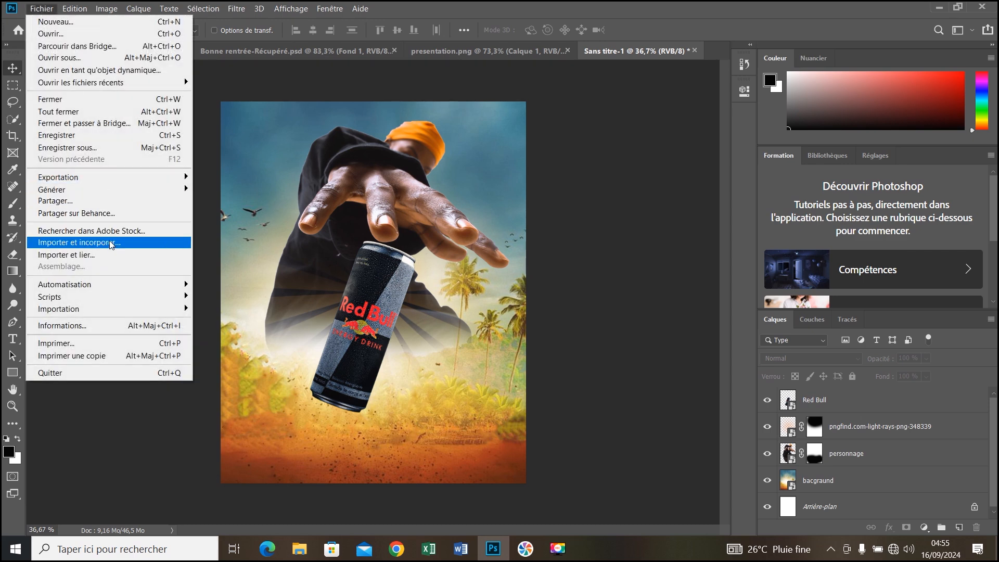
left_click(111, 245)
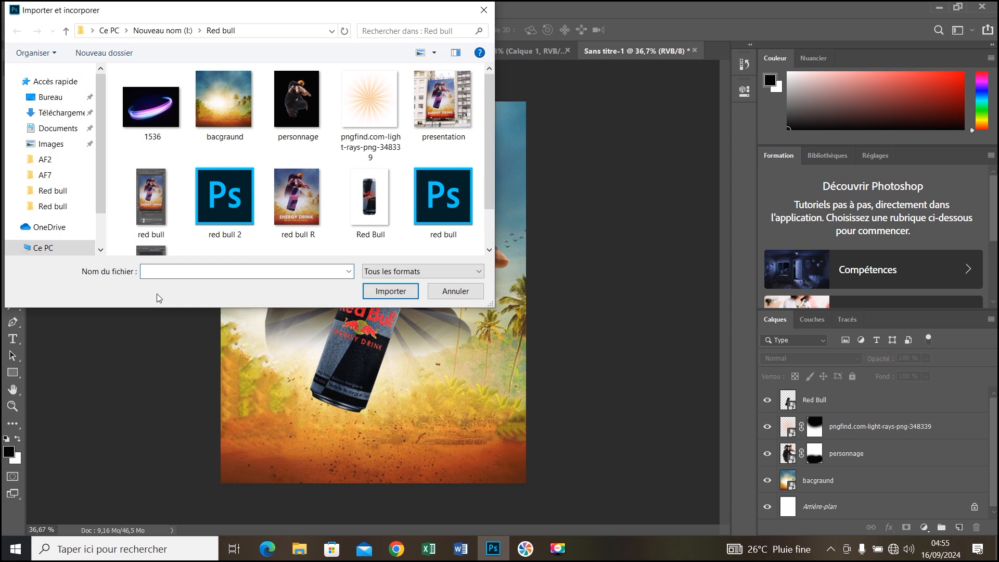
left_click(141, 103)
left_click(379, 293)
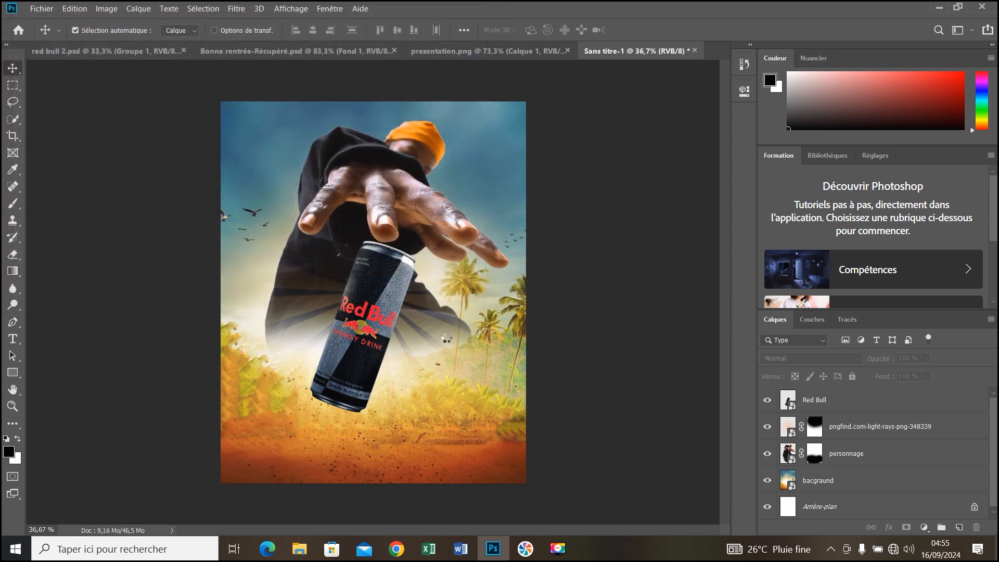
left_click_drag(507, 191, 447, 240)
scroll(388, 312, "up", 1)
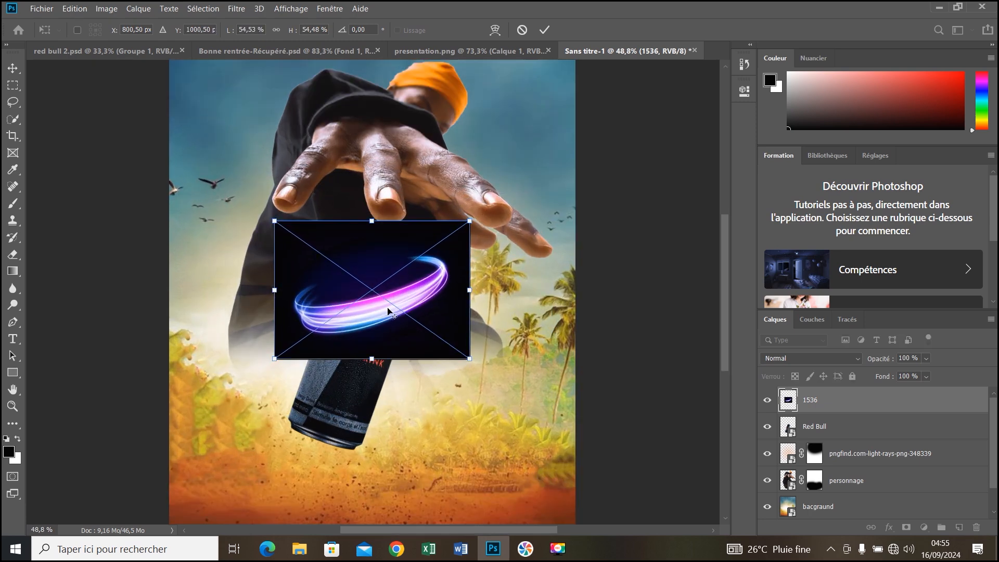
scroll(388, 312, "up", 3)
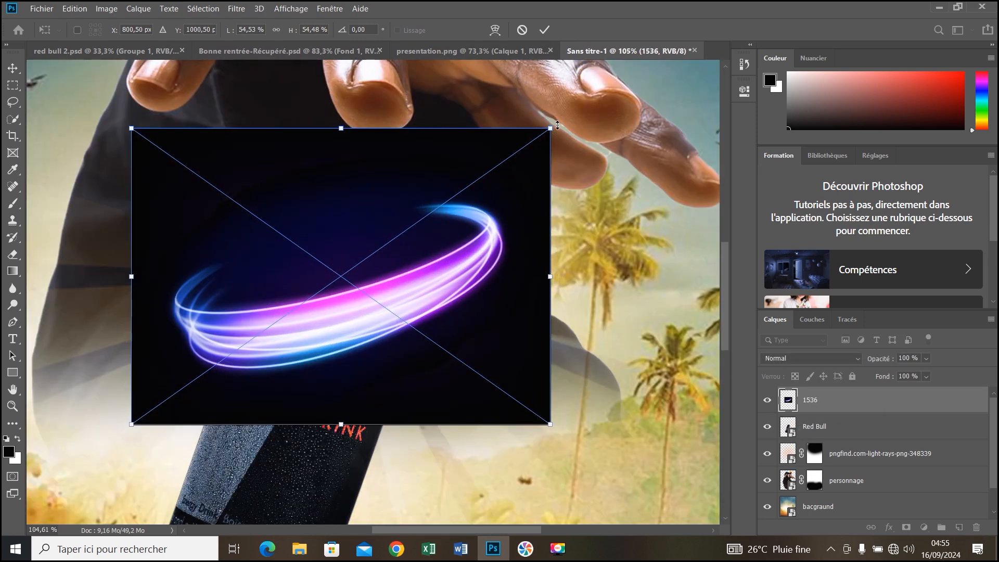
left_click_drag(564, 120, 602, 295)
left_click(544, 30)
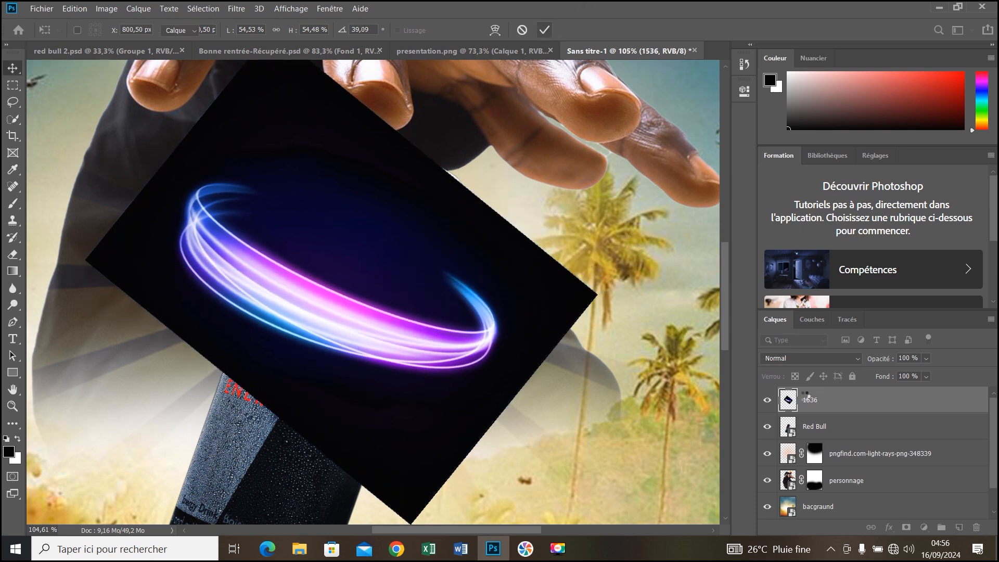
Step: Blend the 1536 layer with Eclaircir and rotate it further to about 55° so the streak wraps around the can
left_click(794, 359)
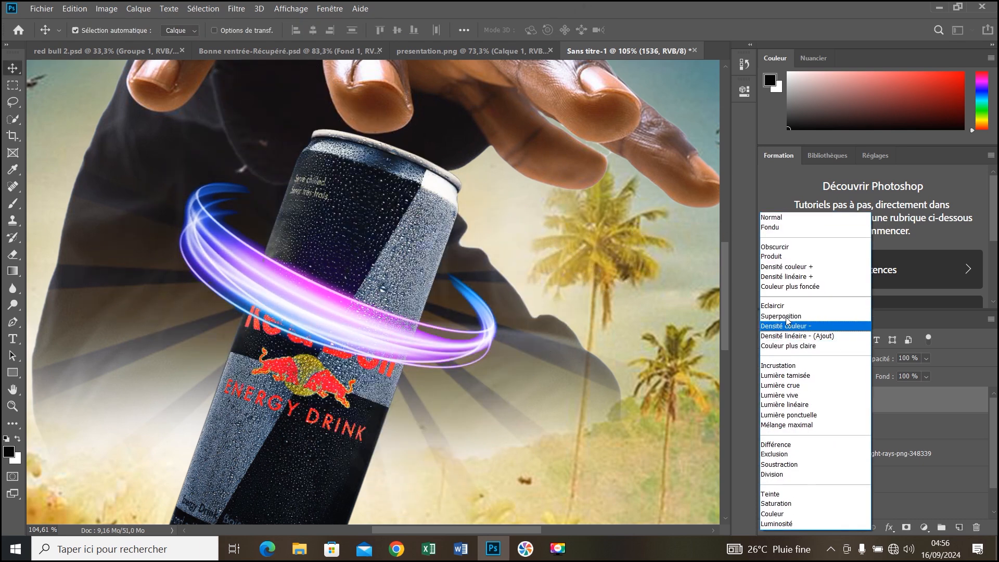
left_click(784, 307)
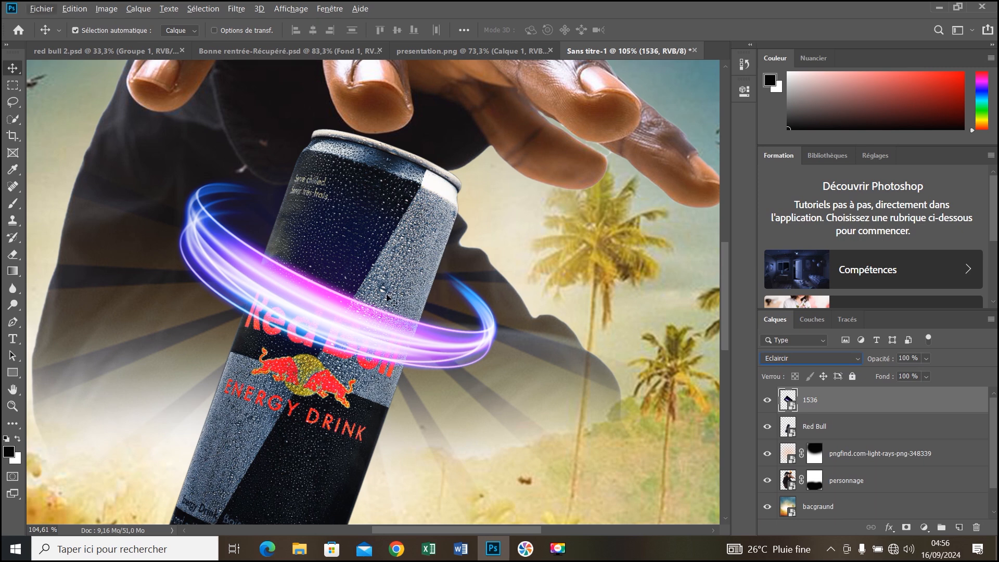
key("ctrl+t")
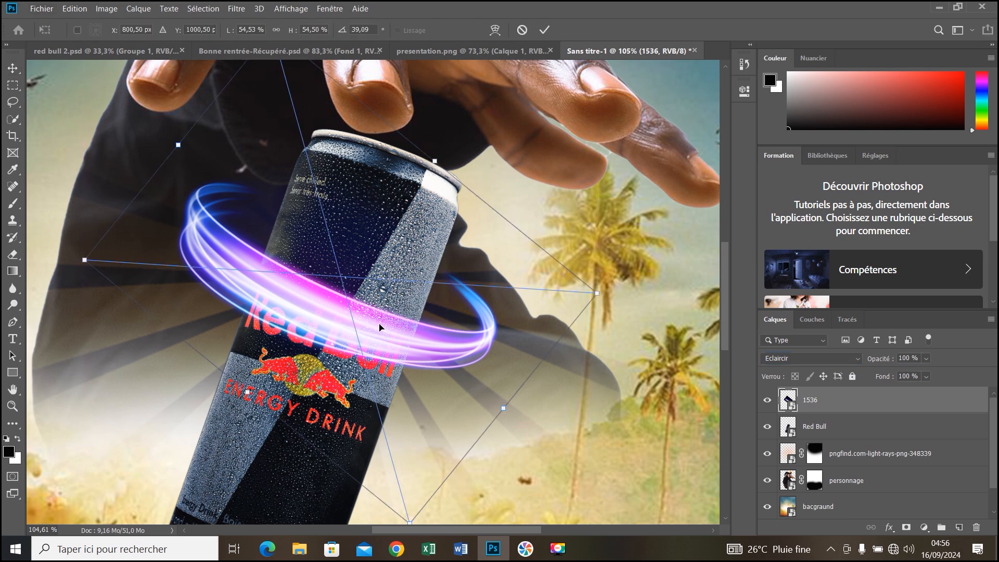
left_click_drag(617, 287, 605, 361)
left_click(545, 30)
Step: Duplicate the light streak and place the copy around the lower part of the can
scroll(455, 220, "down", 1)
scroll(364, 224, "down", 1)
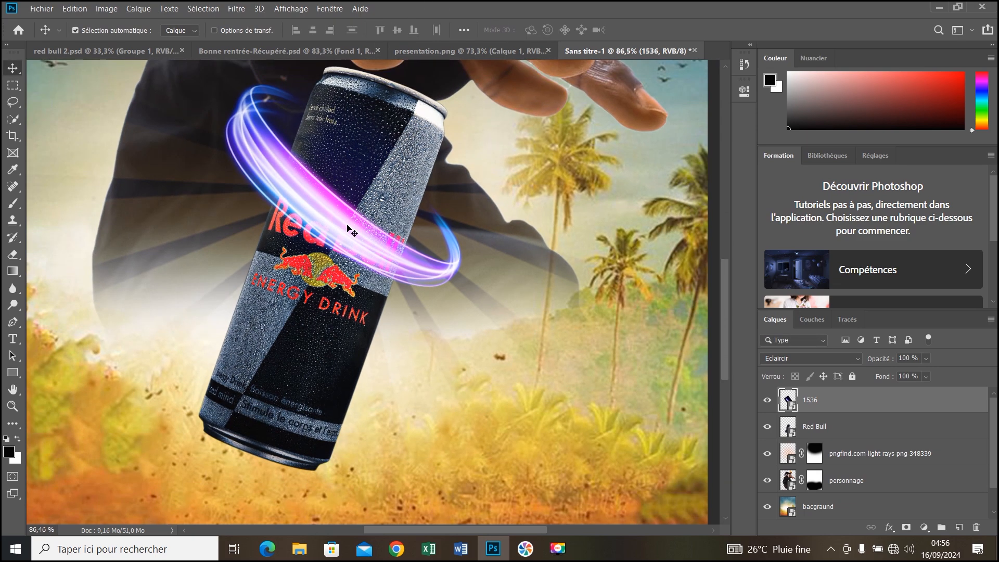
left_click_drag(346, 230, 283, 396)
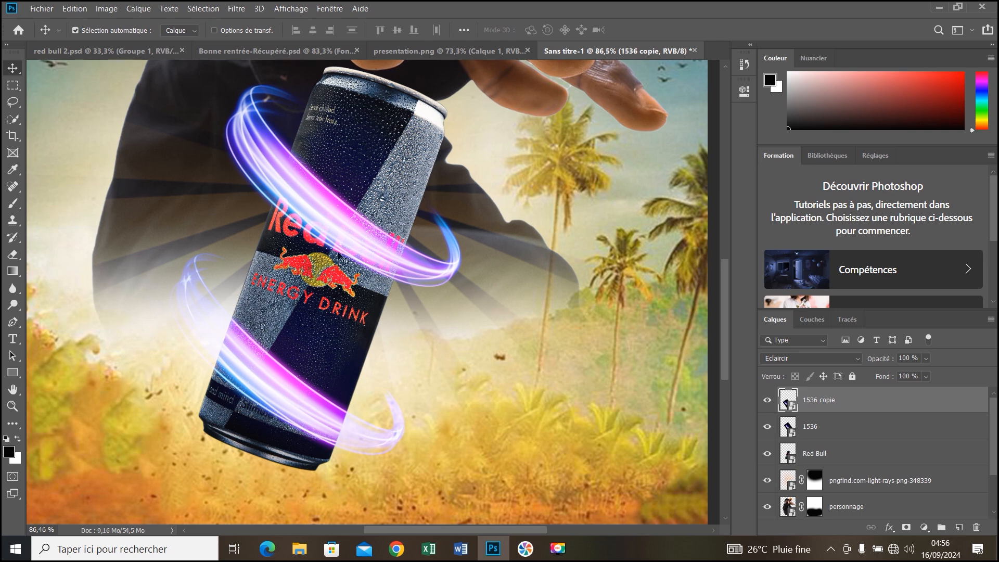
Step: Scale the upper light streak to about 43% and shrink the lower copy to fit the can's width
left_click(379, 248)
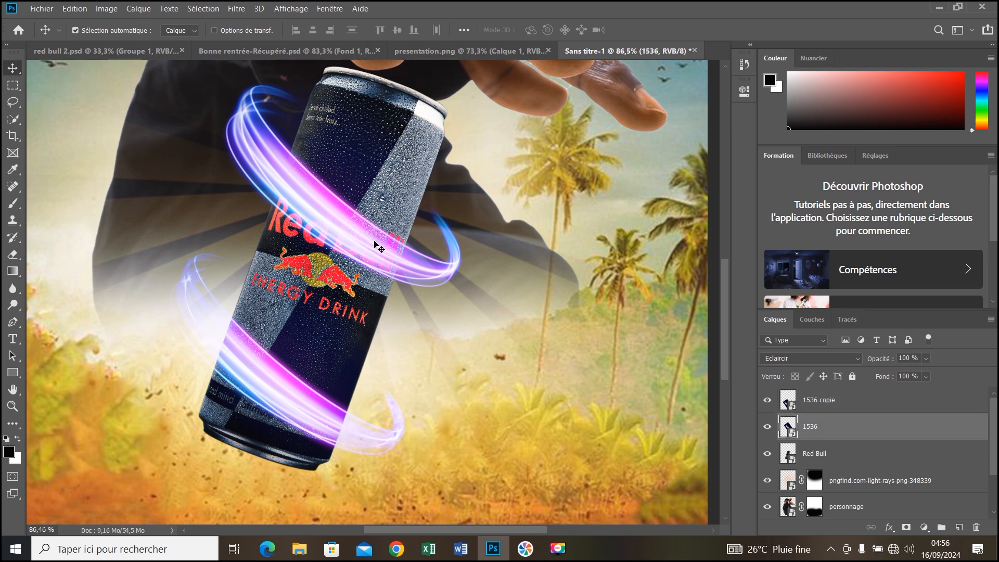
key("ctrl+t")
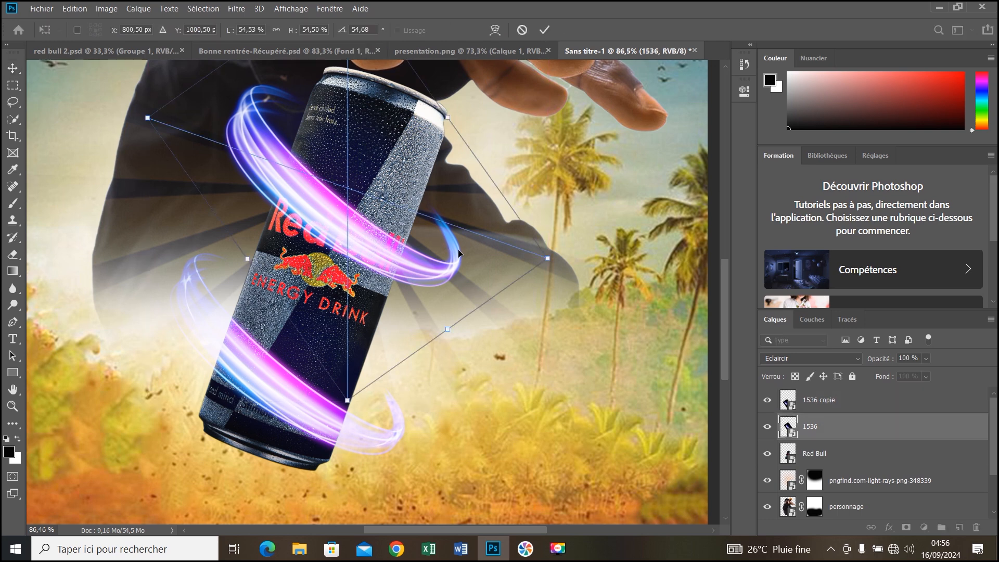
left_click_drag(545, 256, 514, 218)
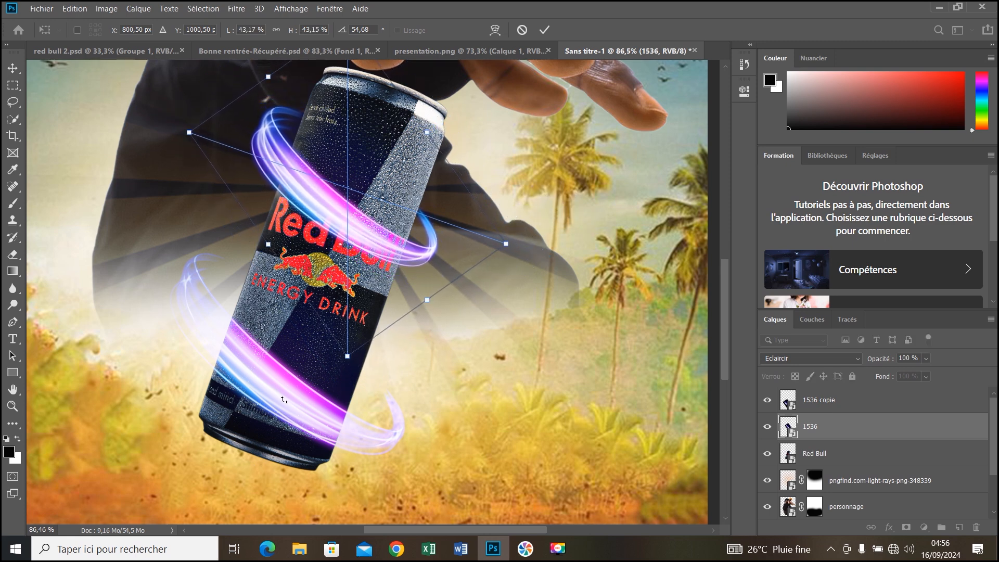
left_click(544, 30)
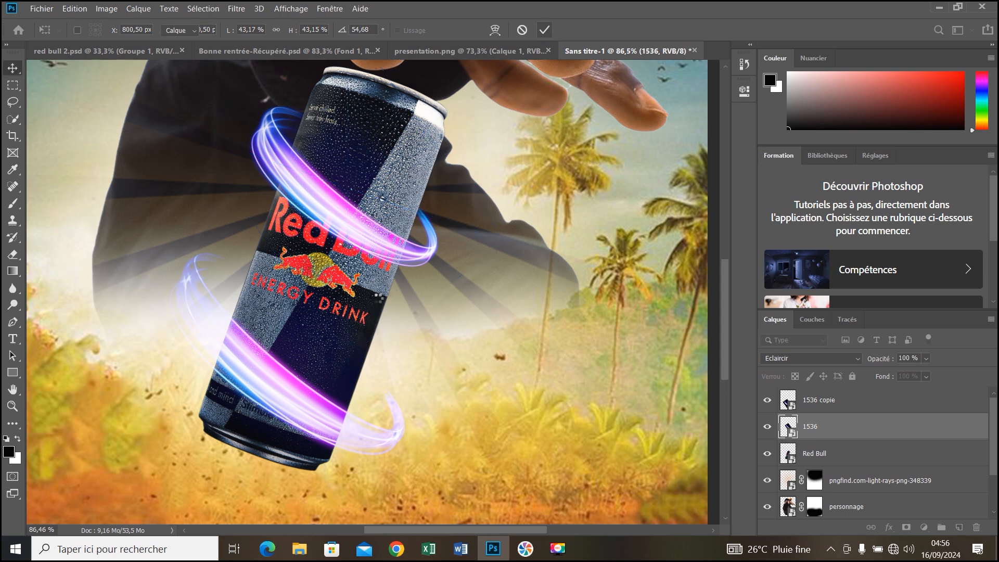
left_click(292, 391)
key("ctrl+t")
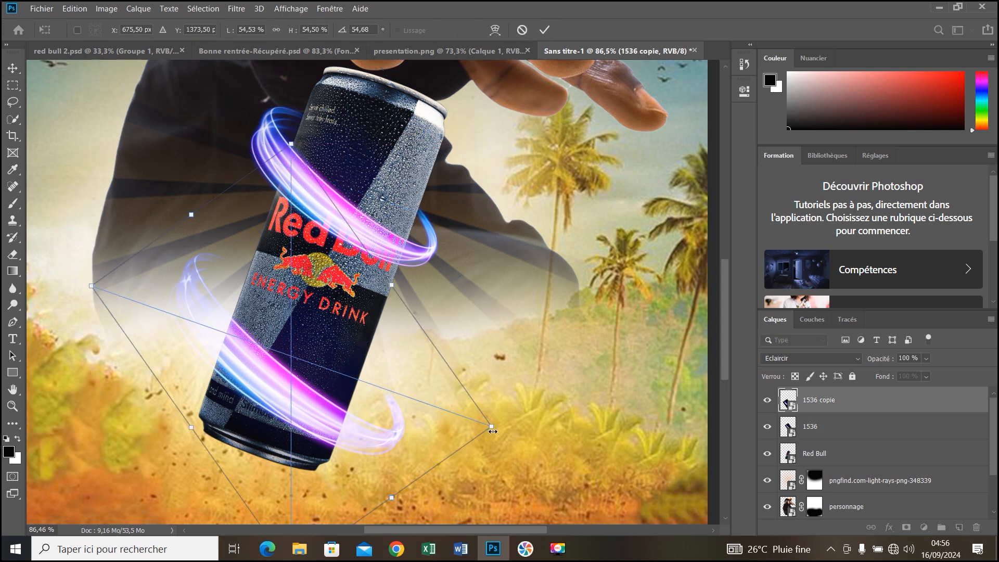
left_click_drag(492, 428, 457, 410)
left_click(544, 29)
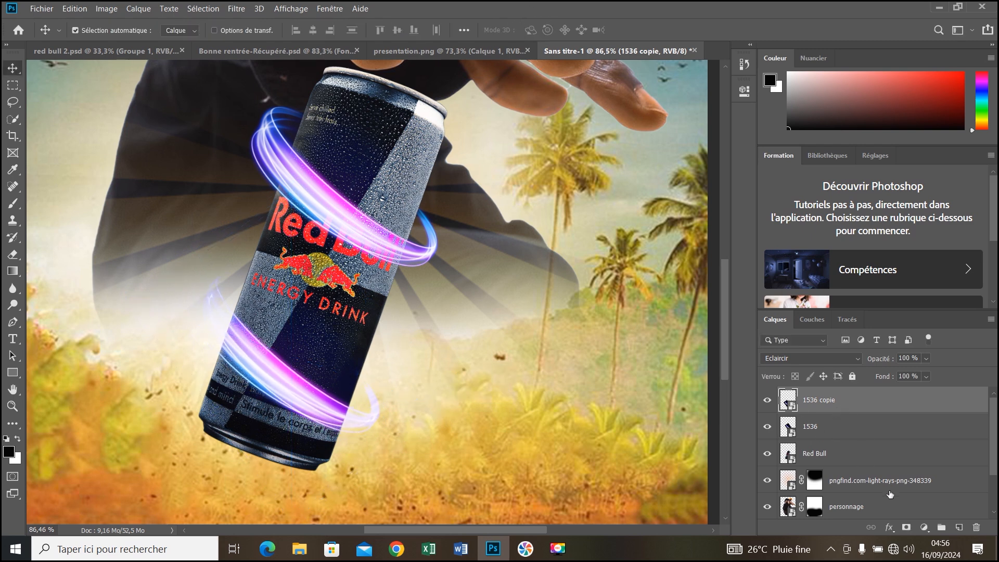
Step: Add a layer mask to the 1536 layer and hide the ring's back part beside the can with a 186 px black brush
left_click(335, 217)
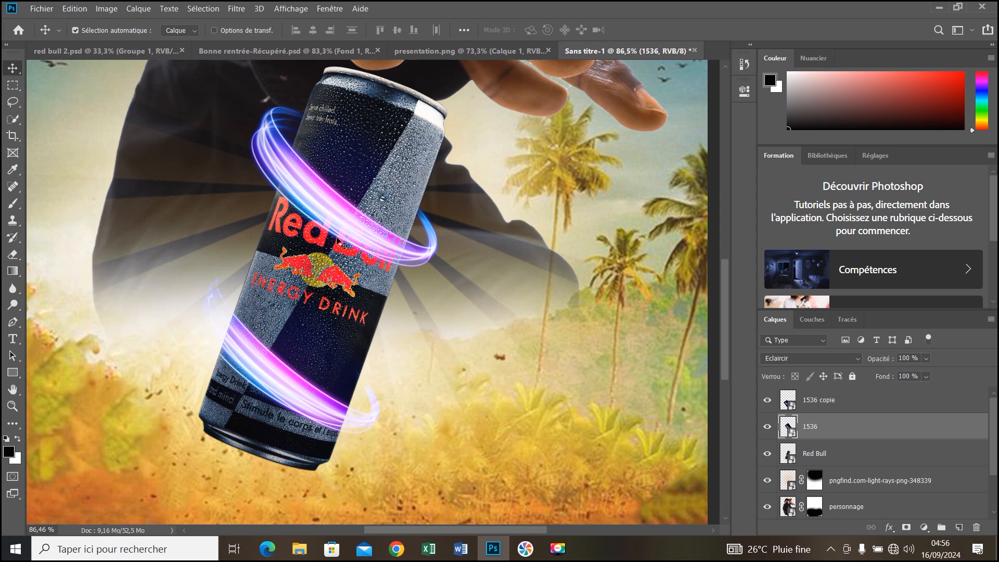
left_click(907, 527)
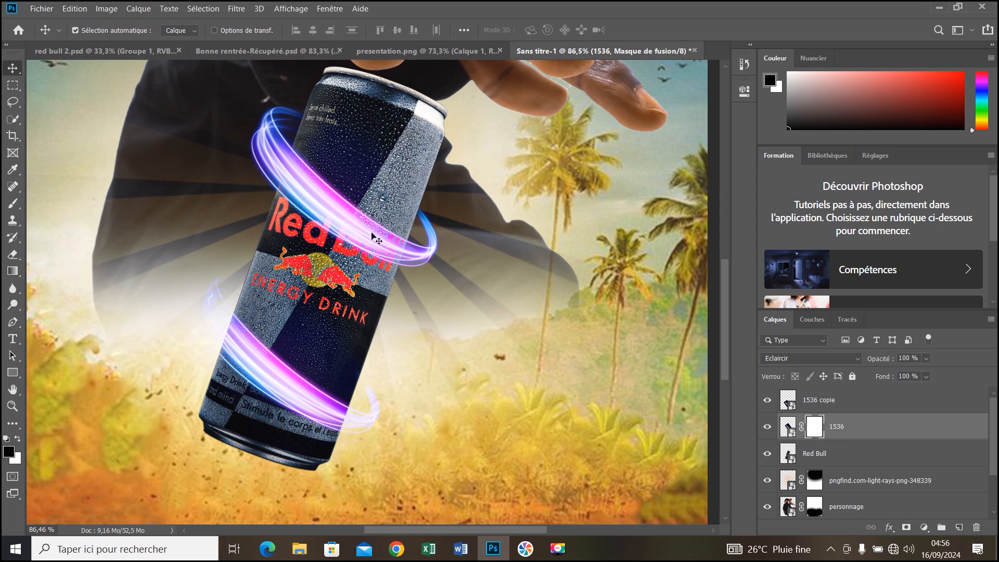
left_click(12, 204)
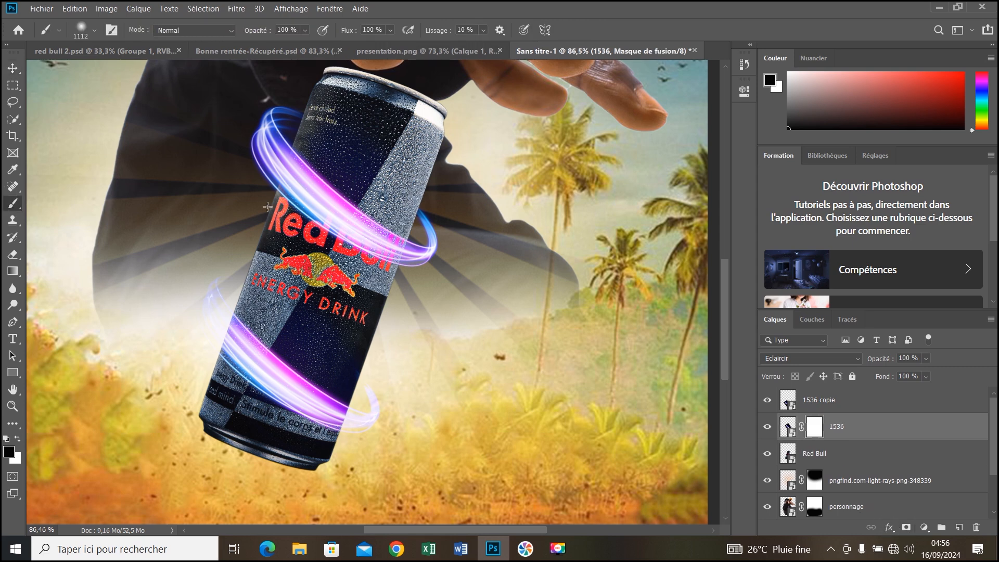
left_click_drag(446, 258, 305, 222)
left_click_drag(382, 232, 281, 233)
left_click_drag(429, 235, 440, 224)
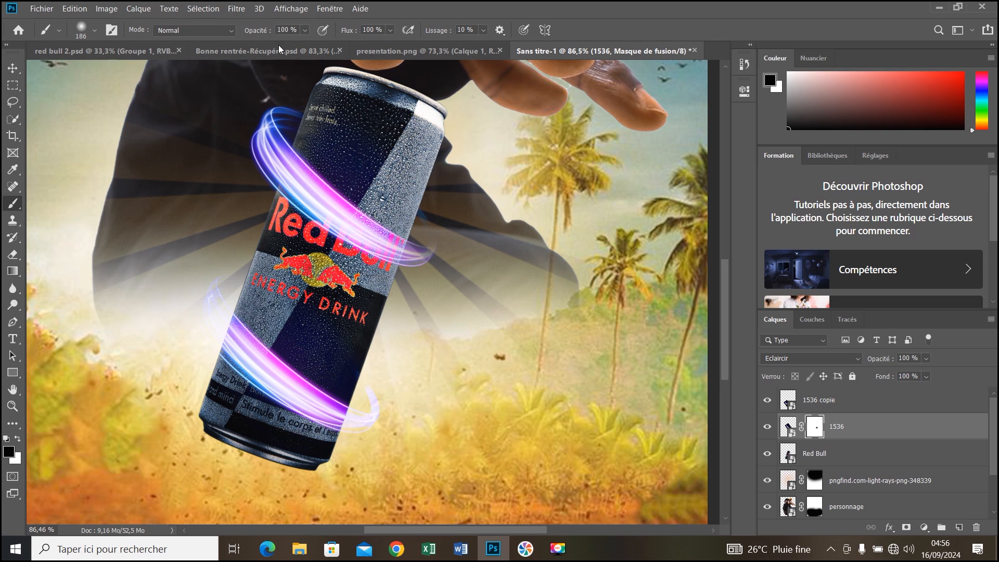
Step: Lower the brush opacity to 29% and fade the upper streak across the front of the can on its mask
left_click(303, 30)
left_click_drag(313, 44, 277, 45)
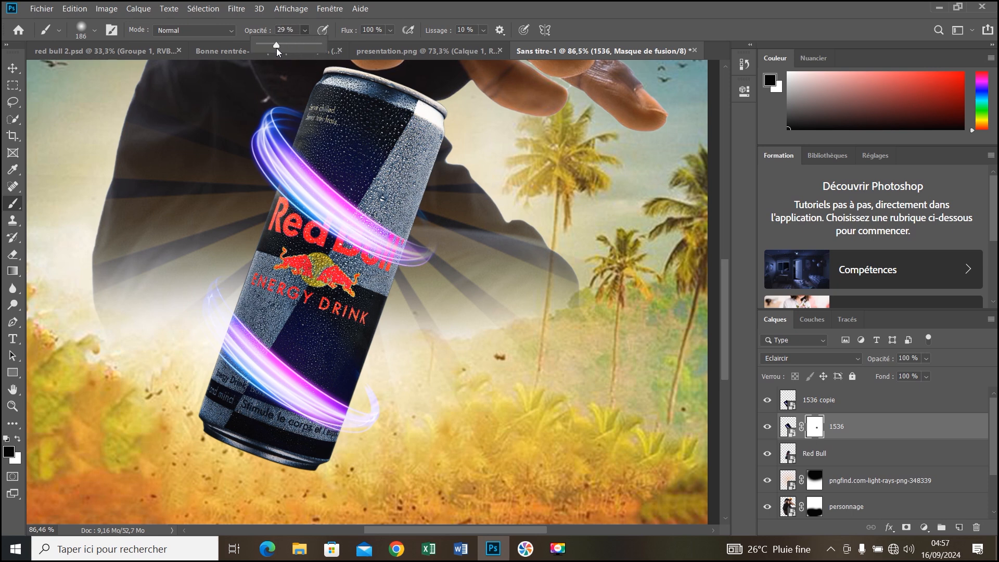
mouse_move(375, 234)
left_mouse_down()
mouse_move(452, 269)
mouse_move(446, 245)
left_mouse_up()
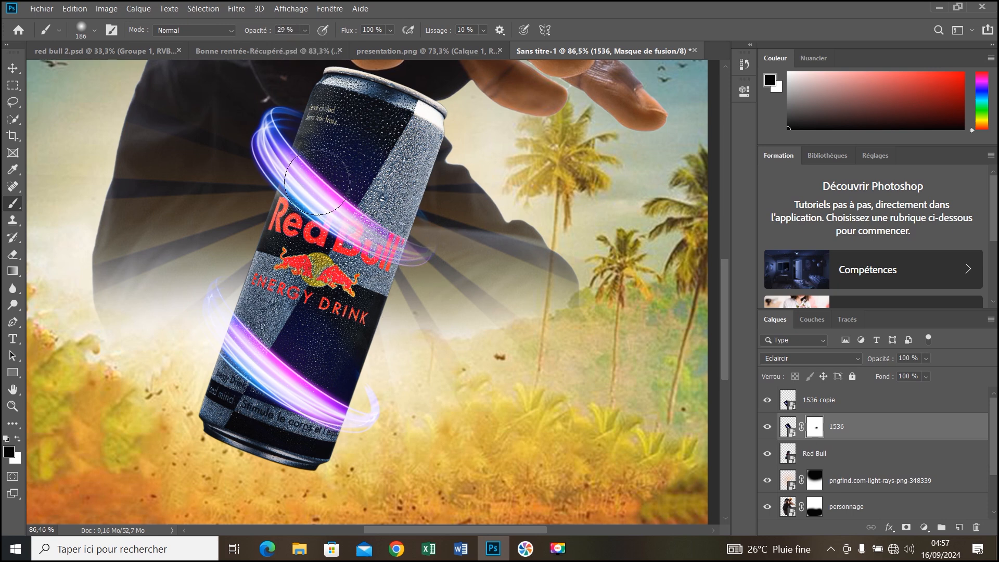
left_click_drag(289, 157, 414, 260)
left_click_drag(341, 221, 406, 251)
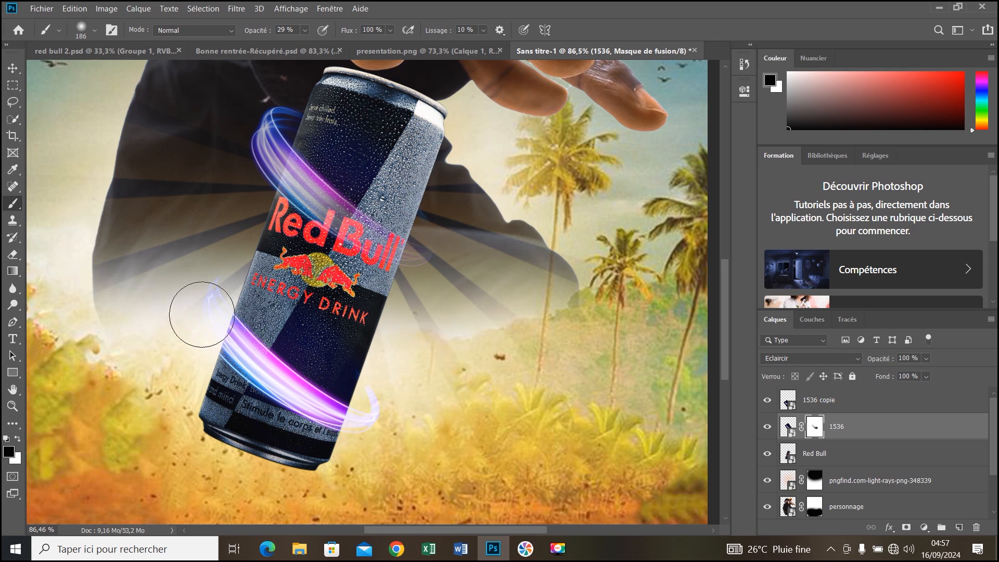
left_click_drag(378, 408, 404, 382)
key("ctrl+z")
Step: Add a layer mask to 1536 copie, fade the lower streak with the 29% black brush and soften the upper streak further
left_click(819, 400)
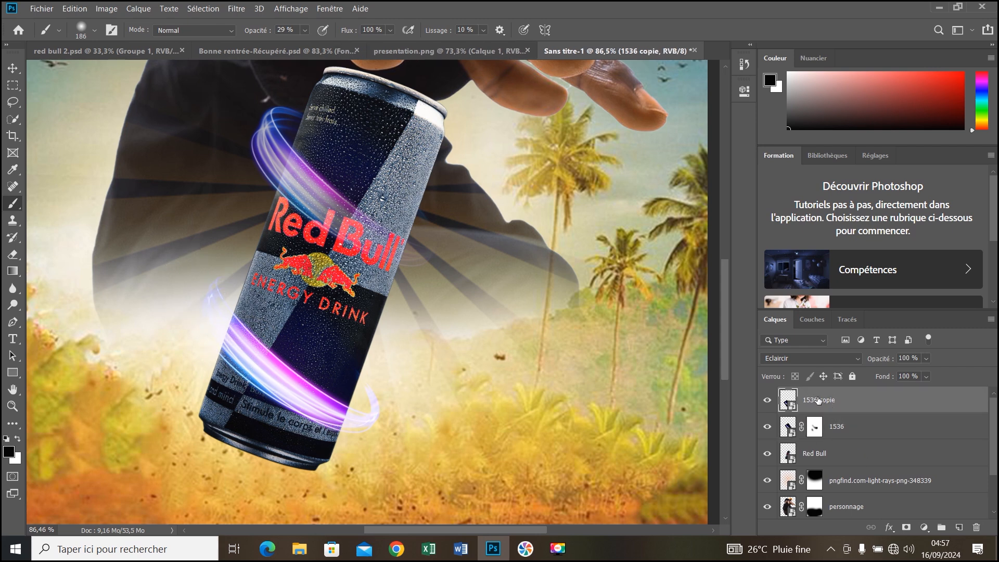
left_click(906, 527)
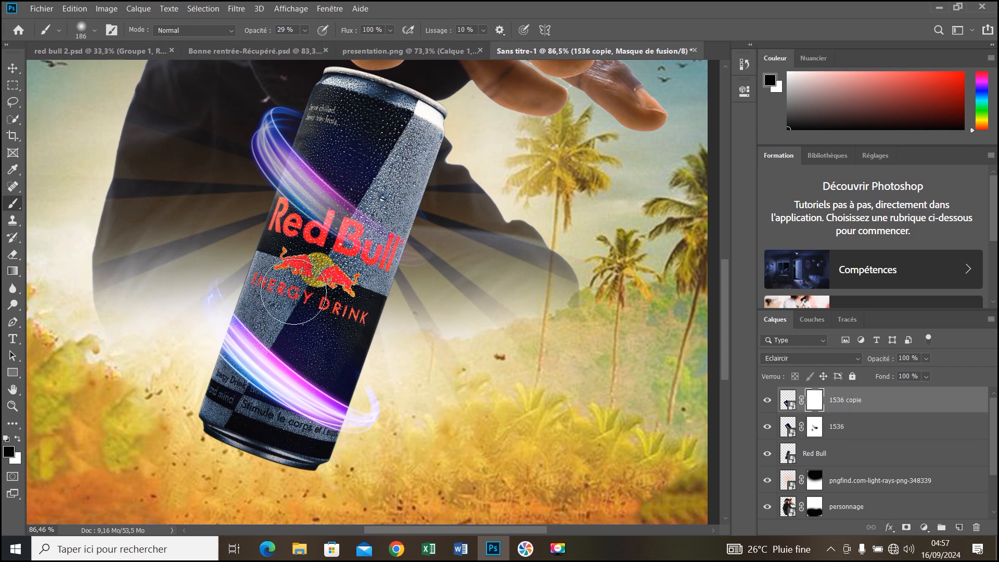
left_click_drag(221, 338, 338, 411)
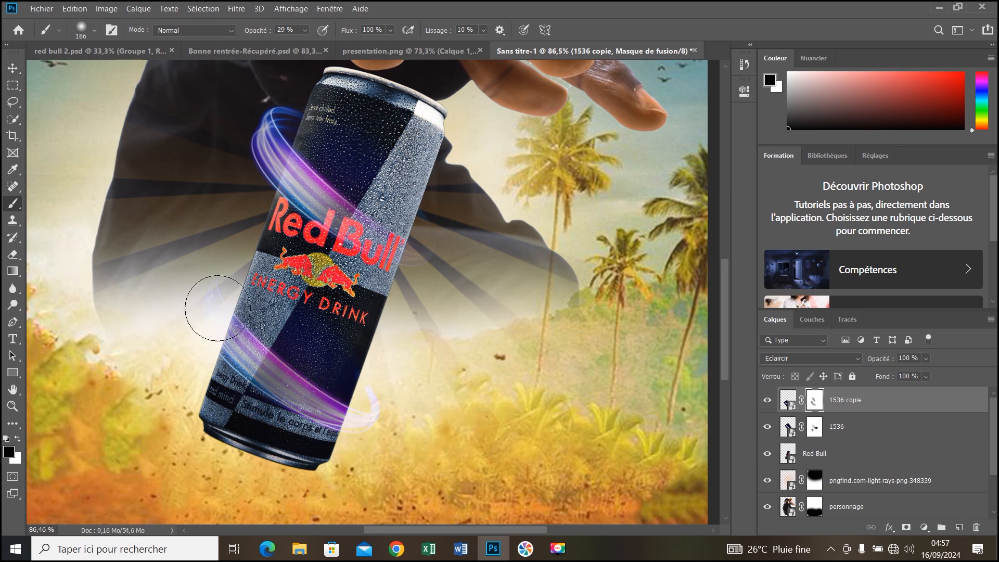
left_click_drag(217, 304, 255, 346)
left_click(814, 428)
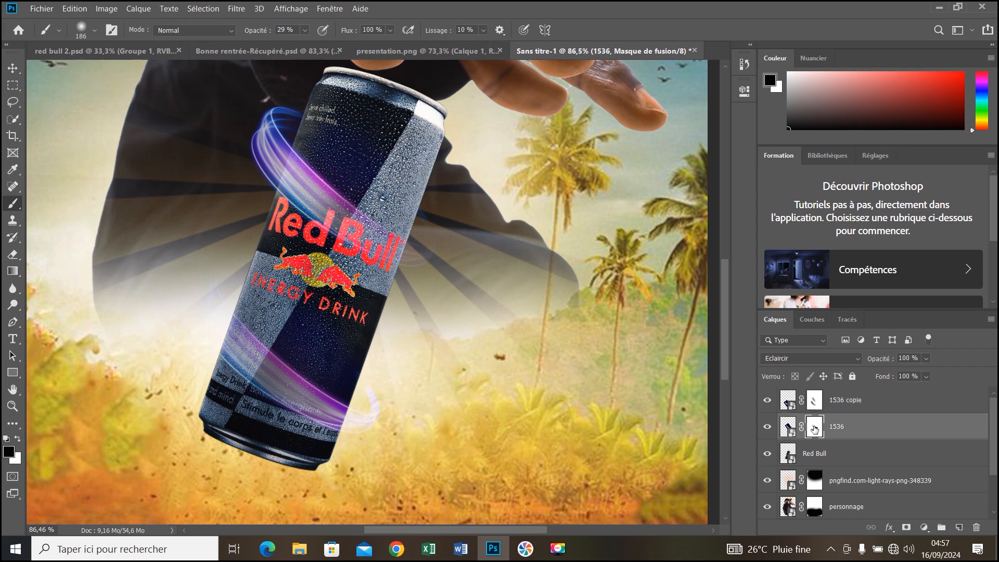
left_click_drag(282, 139, 347, 209)
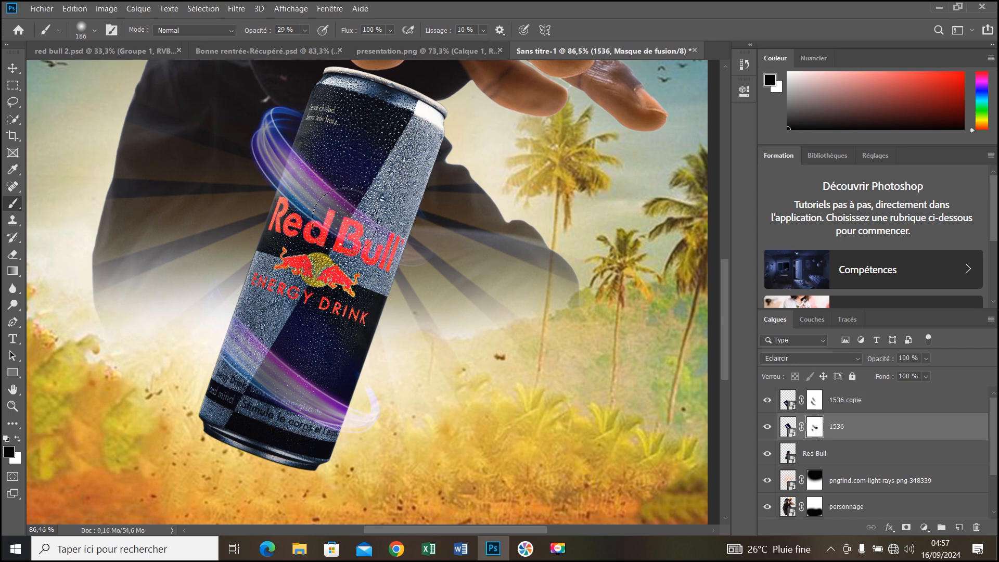
Step: Nudge the upper and lower light streaks slightly to fine-tune their positions around the can
scroll(511, 276, "down", 3)
scroll(465, 271, "up", 2)
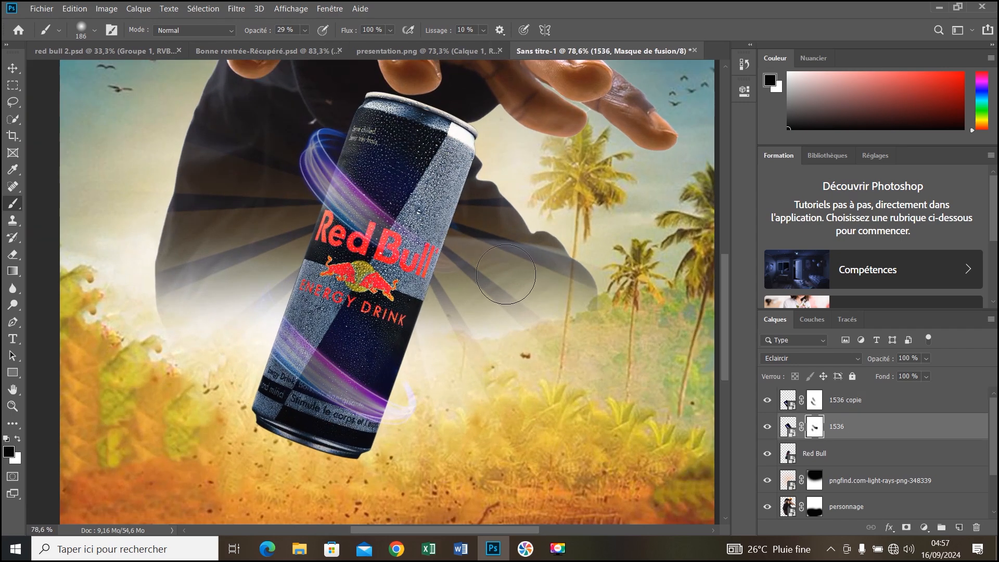
key("v")
left_click_drag(329, 163, 333, 179)
scroll(348, 159, "up", 4)
scroll(340, 180, "down", 4)
mouse_move(344, 391)
left_mouse_down()
mouse_move(336, 384)
mouse_move(346, 391)
left_mouse_up()
scroll(364, 390, "down", 2)
scroll(363, 373, "down", 2)
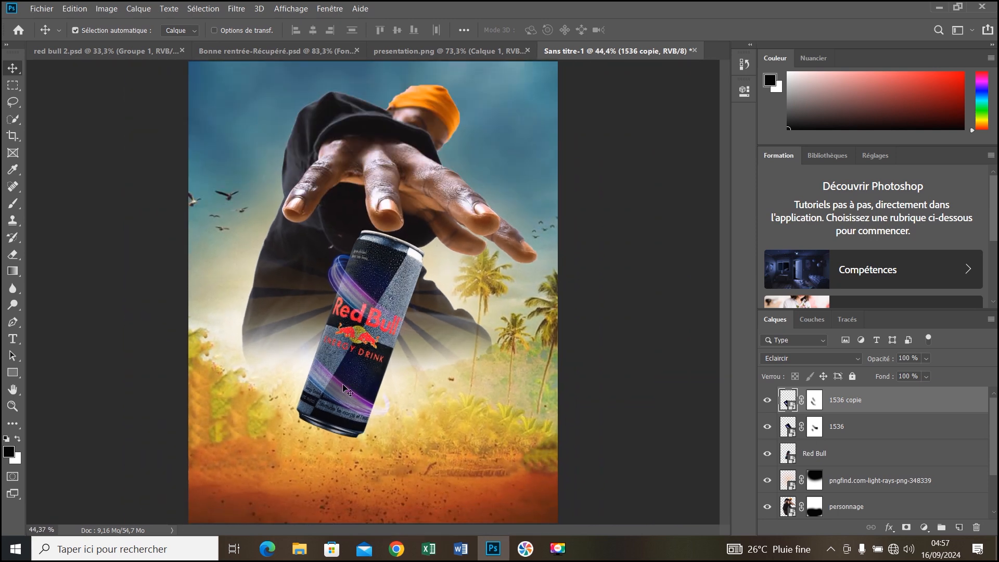
mouse_move(350, 399)
left_mouse_down()
mouse_move(346, 388)
mouse_move(349, 398)
left_mouse_up()
left_click_drag(356, 296, 357, 296)
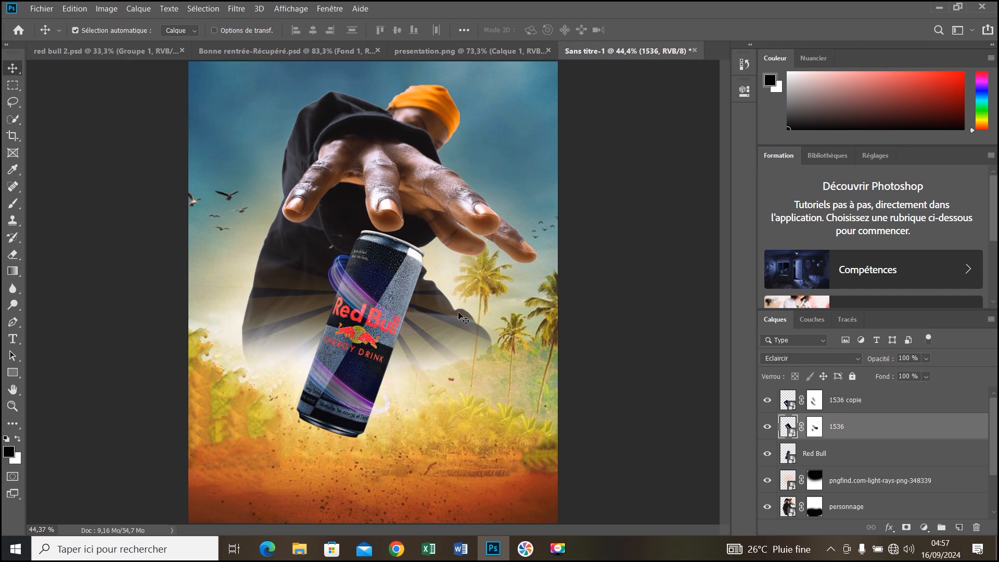
Step: Add the group with the ENERGY DRINK and RED BULL GIVES YOU WIIINGS texts above 1536 copie and move both onto the orange ground below the can
left_click(850, 405)
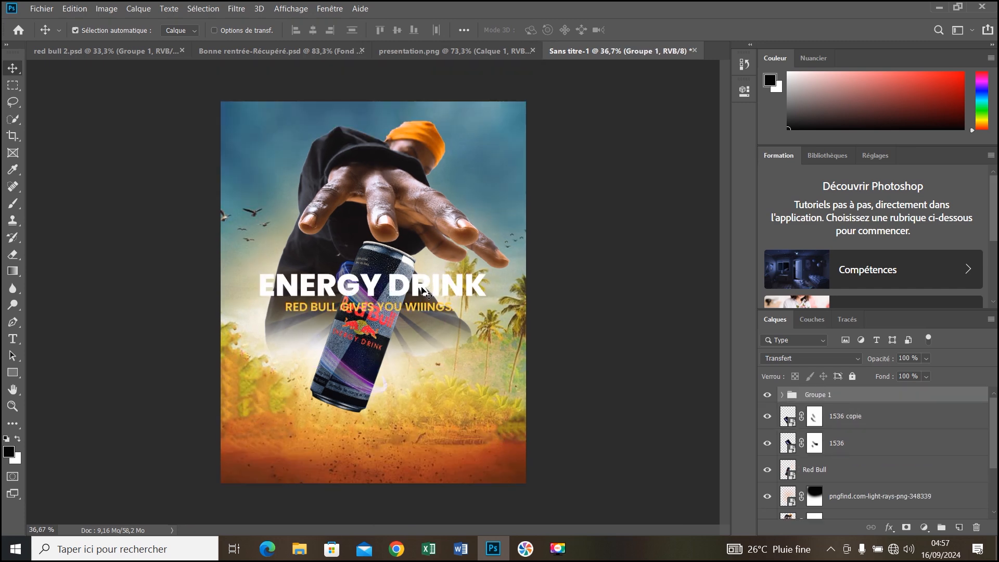
left_click_drag(423, 292, 423, 303)
left_click(74, 8)
left_click(89, 19)
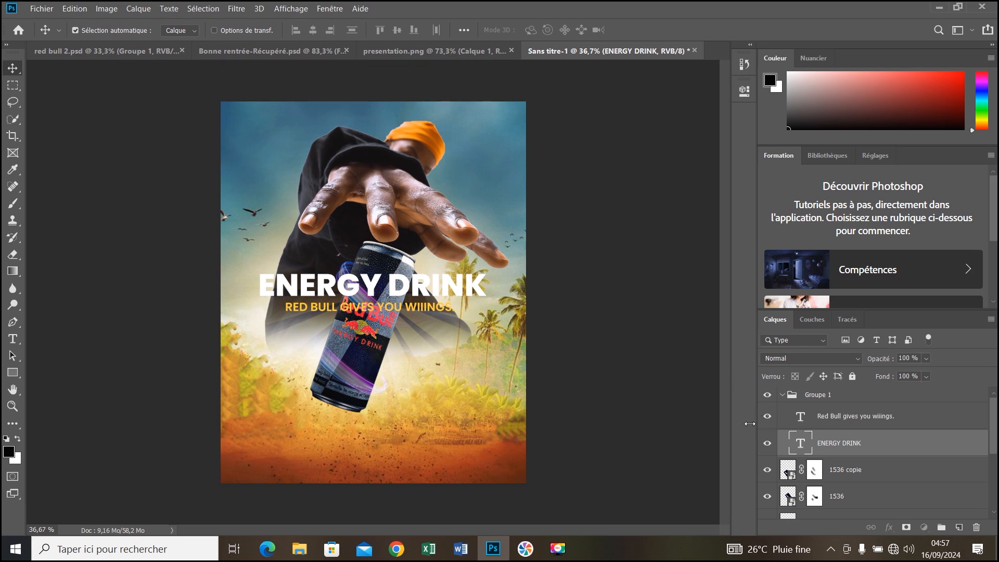
left_click(843, 415, "shift")
left_click_drag(420, 295, 419, 456)
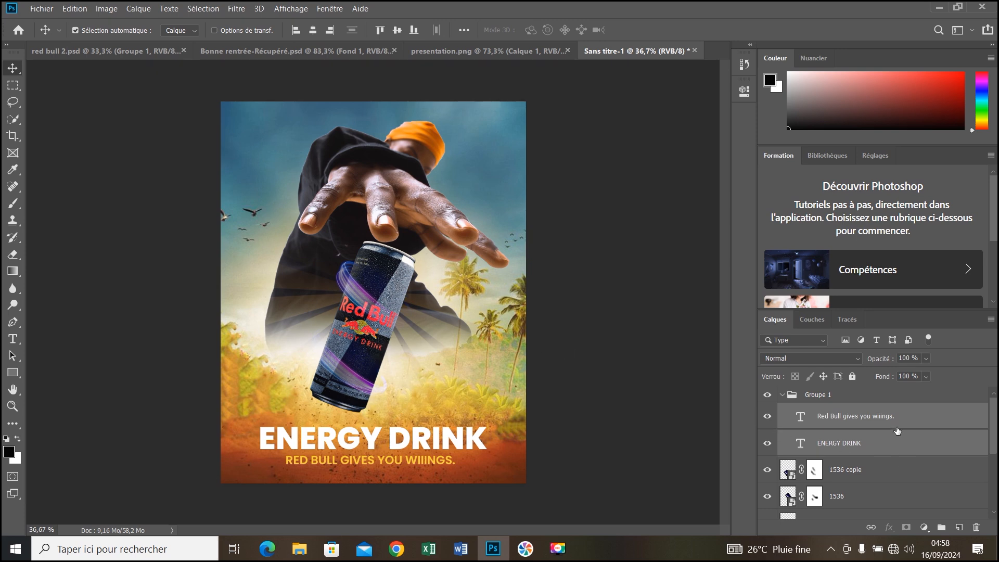
Step: Add a Balance des couleurs adjustment layer above the texts and set Cyan–Rouge to +26 for the Tons foncés
left_click(891, 397)
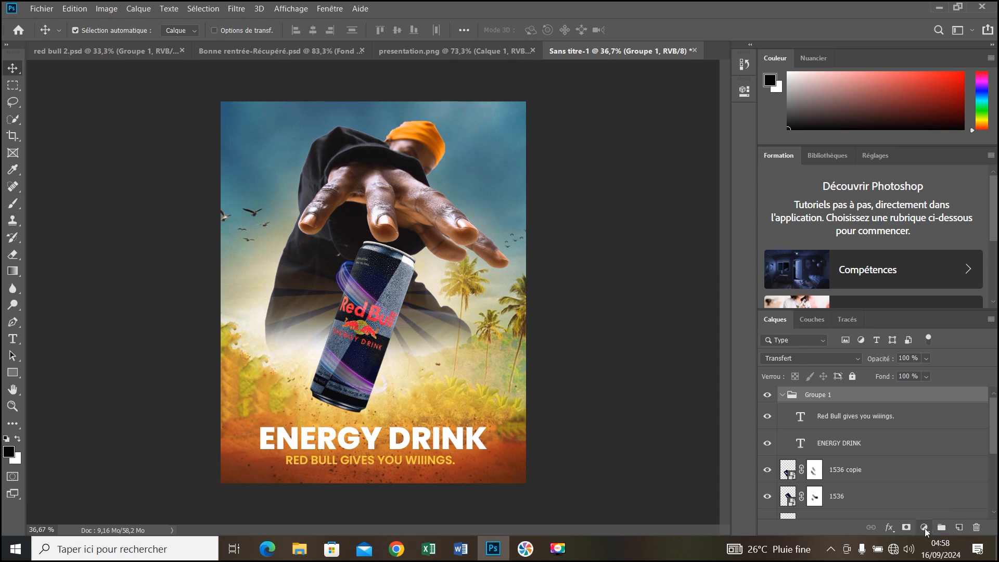
left_click(925, 527)
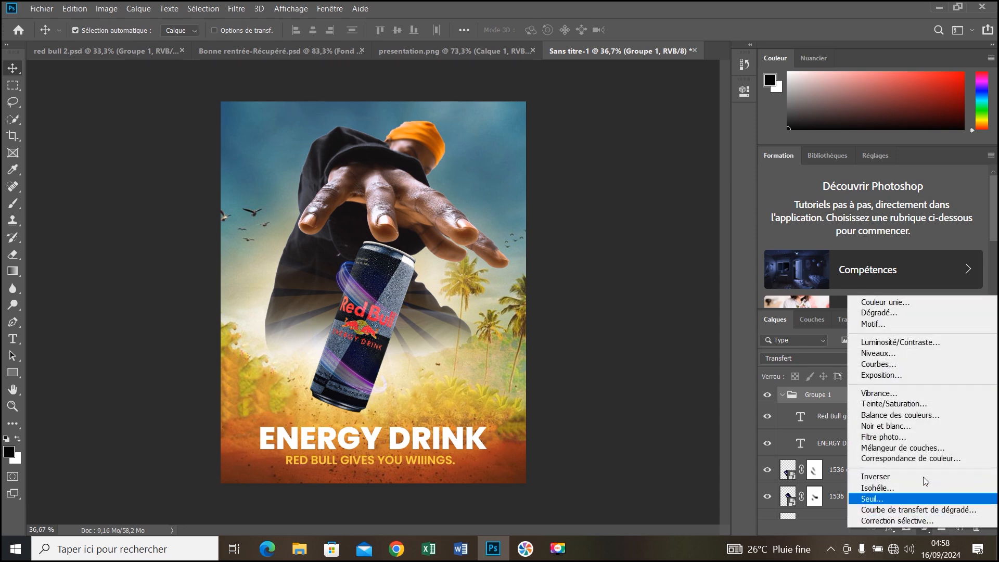
left_click(903, 416)
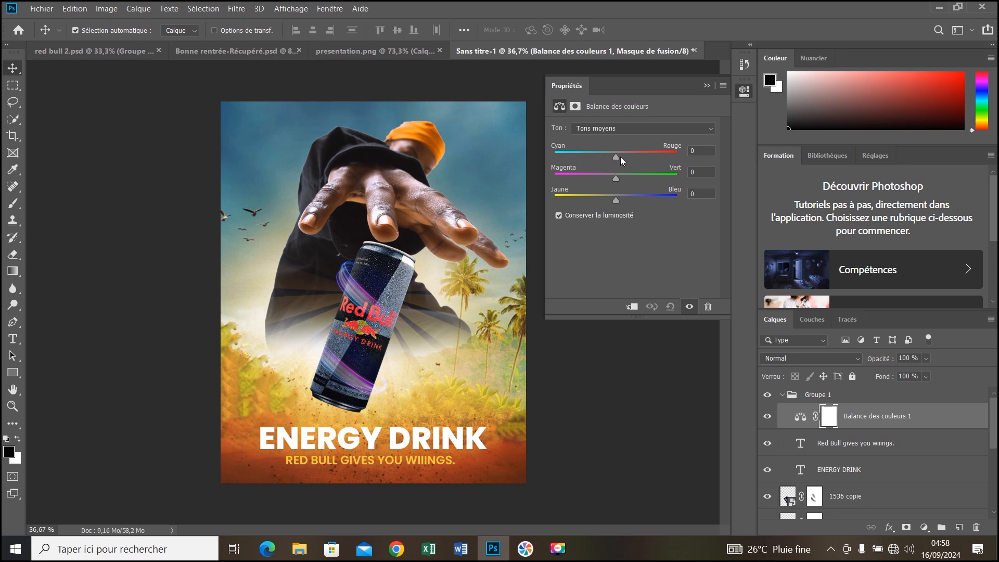
left_click(617, 157)
left_click(642, 130)
left_click(634, 139)
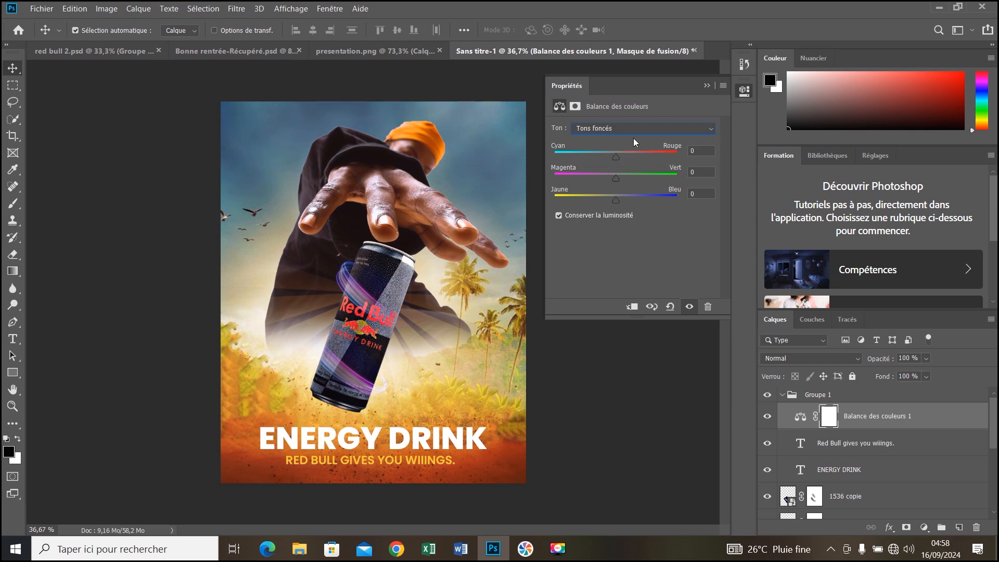
left_click_drag(614, 157, 633, 160)
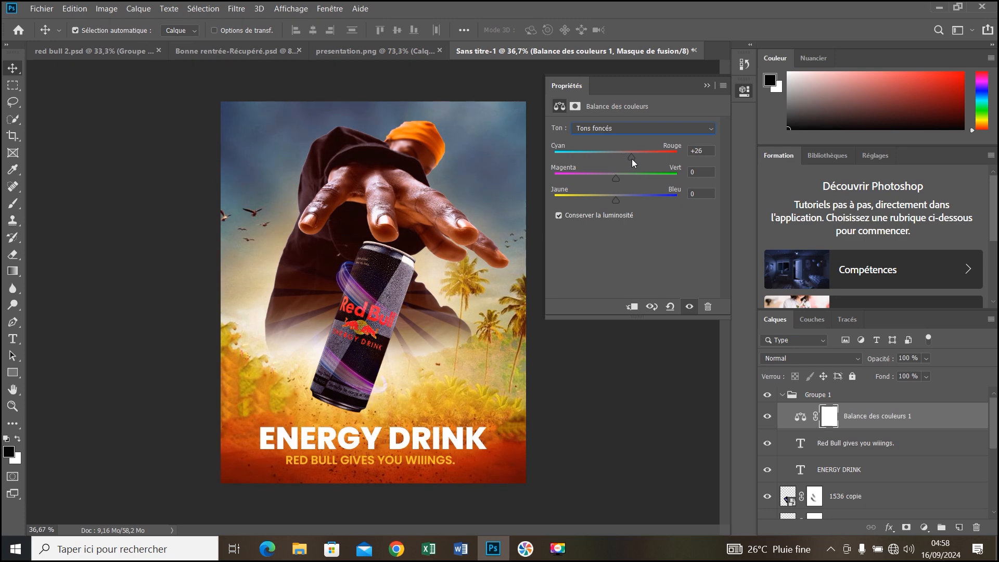
Step: Set Cyan–Rouge to +21 for the Tons clairs of the colour balance and close its properties
left_click(629, 129)
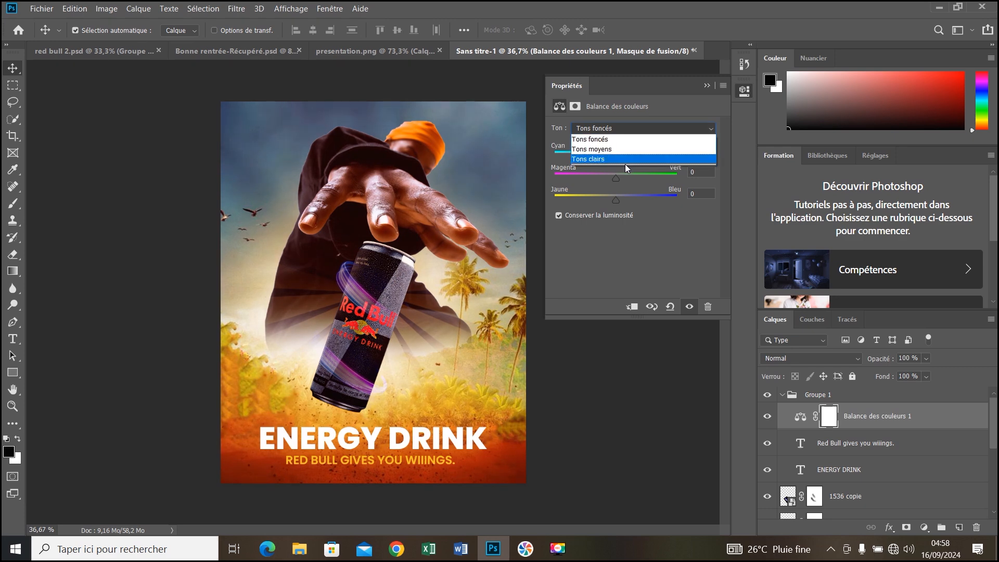
left_click(625, 162)
left_click_drag(616, 155, 630, 158)
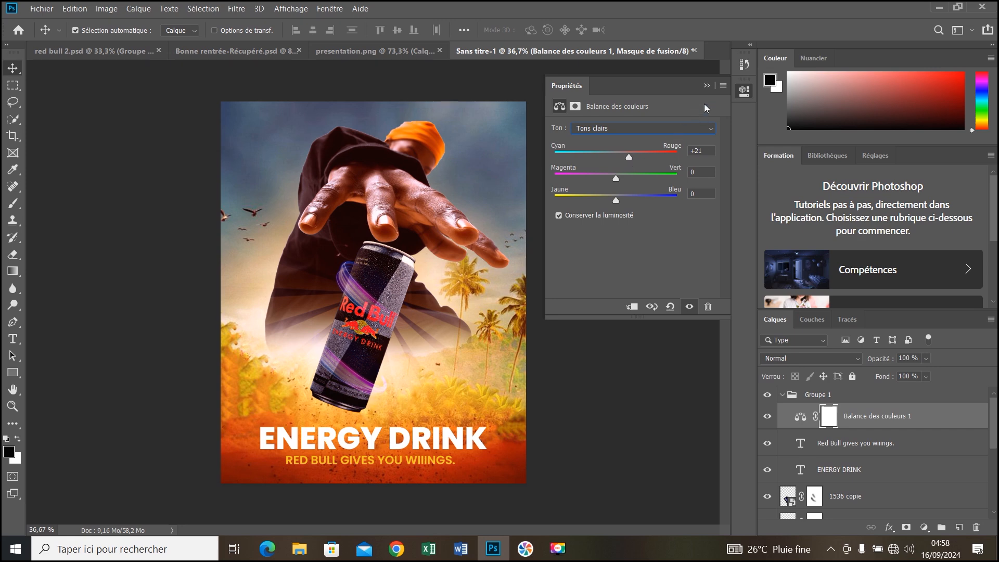
left_click(707, 85)
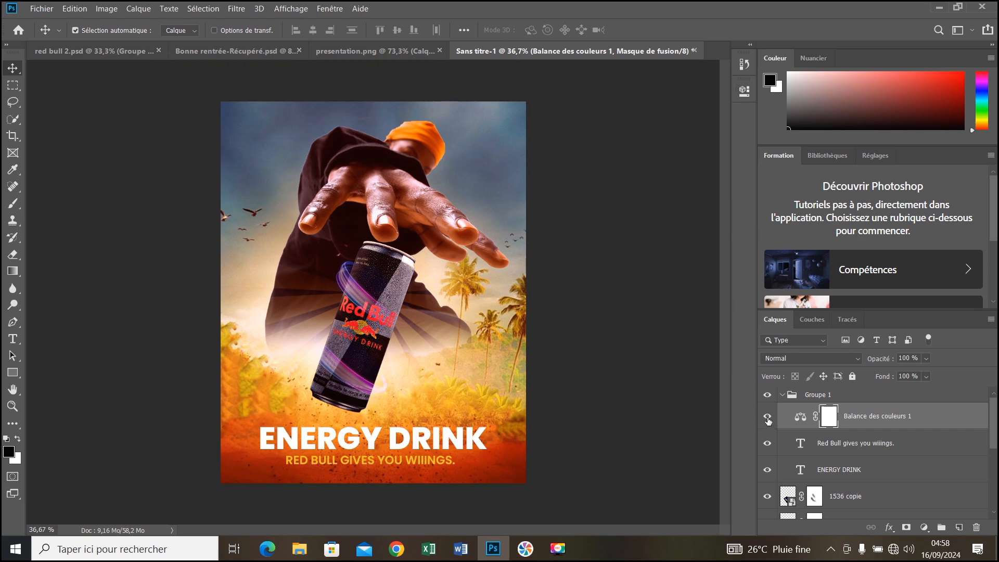
Step: Move the colour balance layer out of Groupe 1 to the top of the layer stack and compare the poster with and without it
left_click_drag(868, 425, 866, 387)
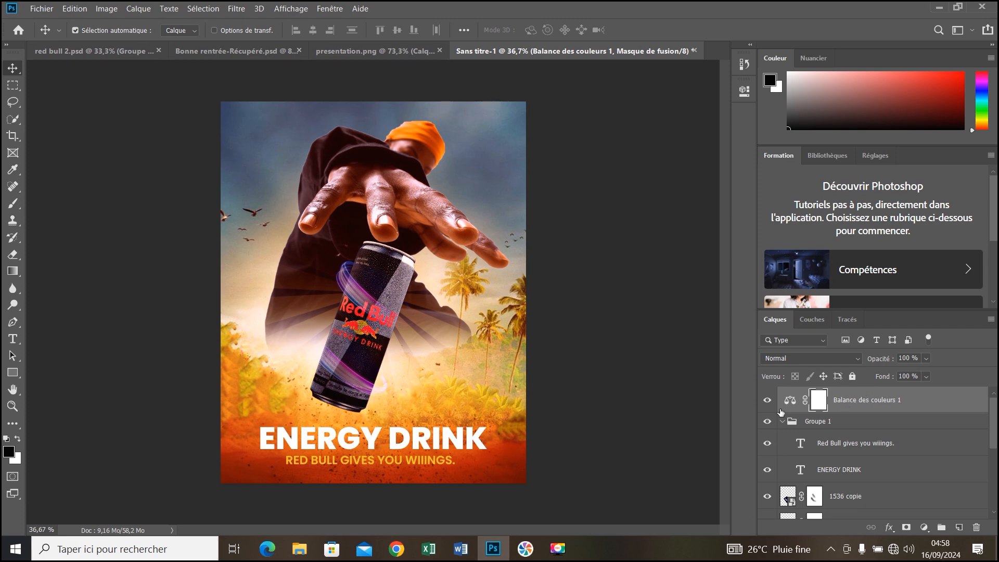
left_click(786, 423)
left_click(767, 401)
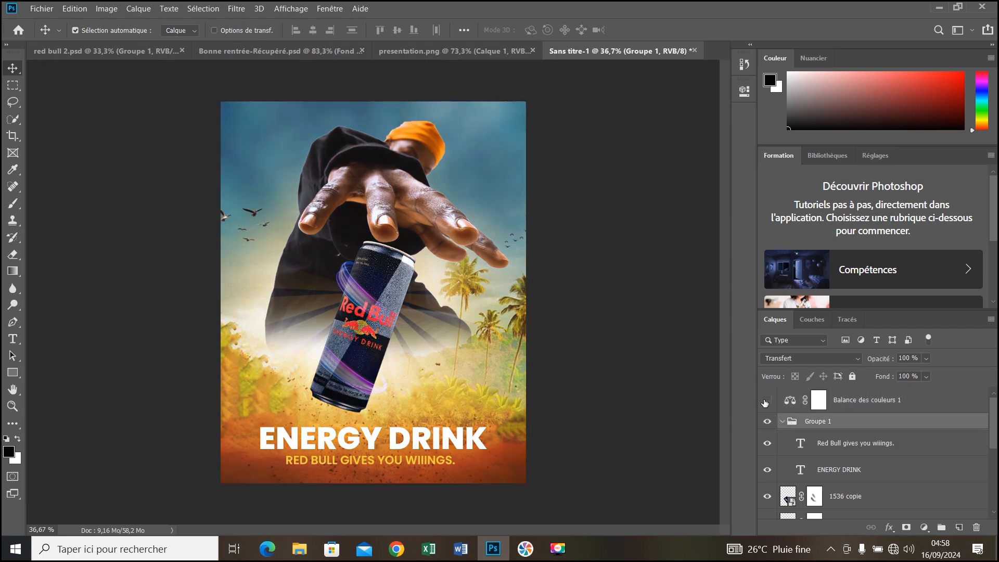
left_click(767, 401)
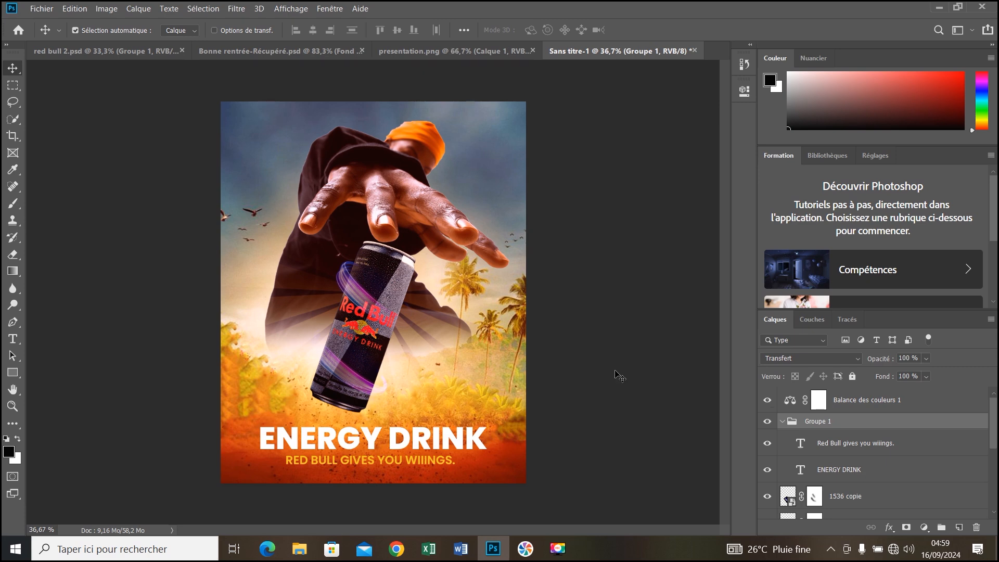
Step: Examine the poster on the building billboard mockup in presentation.png, up close and as a whole
left_click(452, 52)
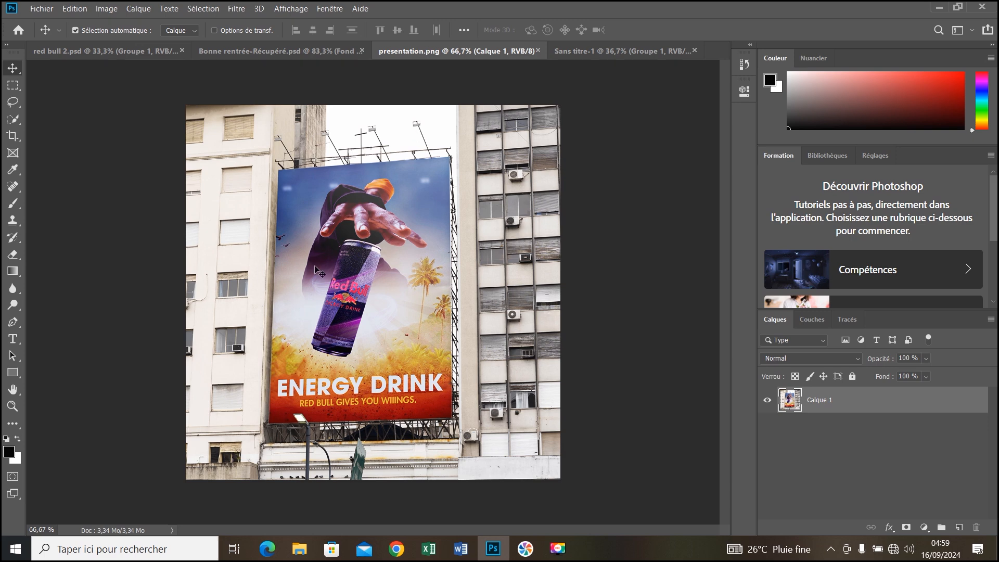
scroll(359, 328, "down", 1)
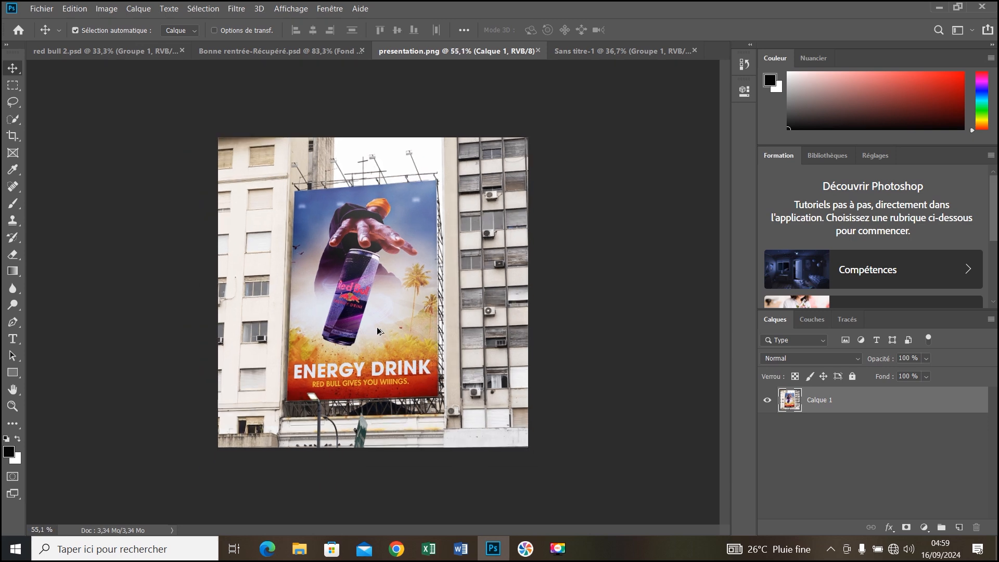
scroll(377, 332, "up", 2)
scroll(387, 327, "down", 1)
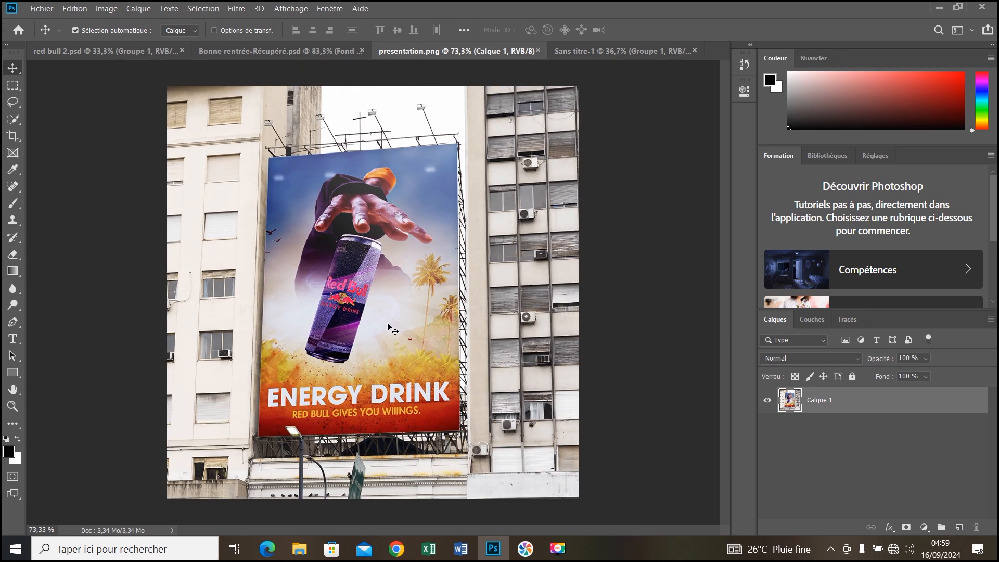
scroll(385, 302, "down", 1)
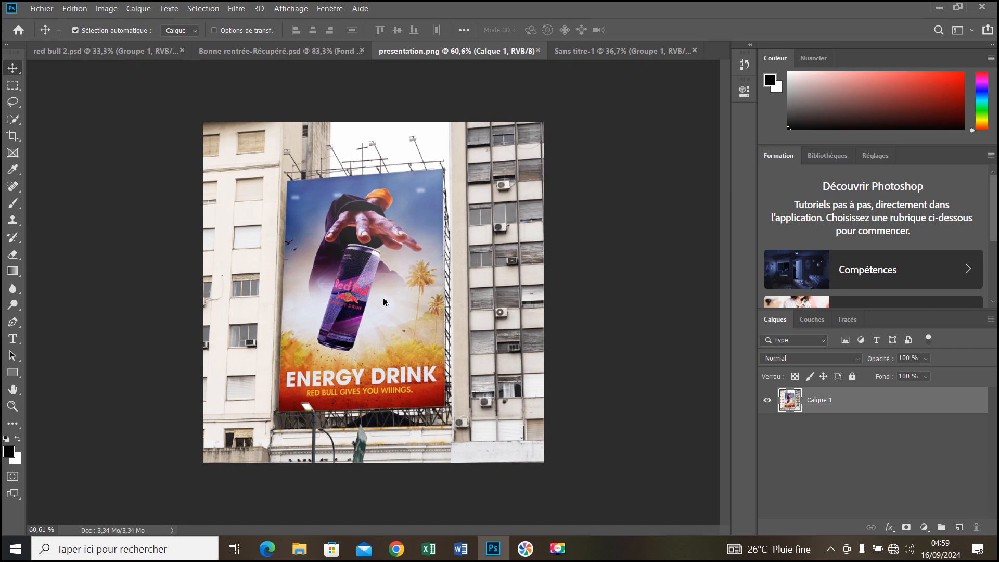
scroll(385, 301, "up", 2)
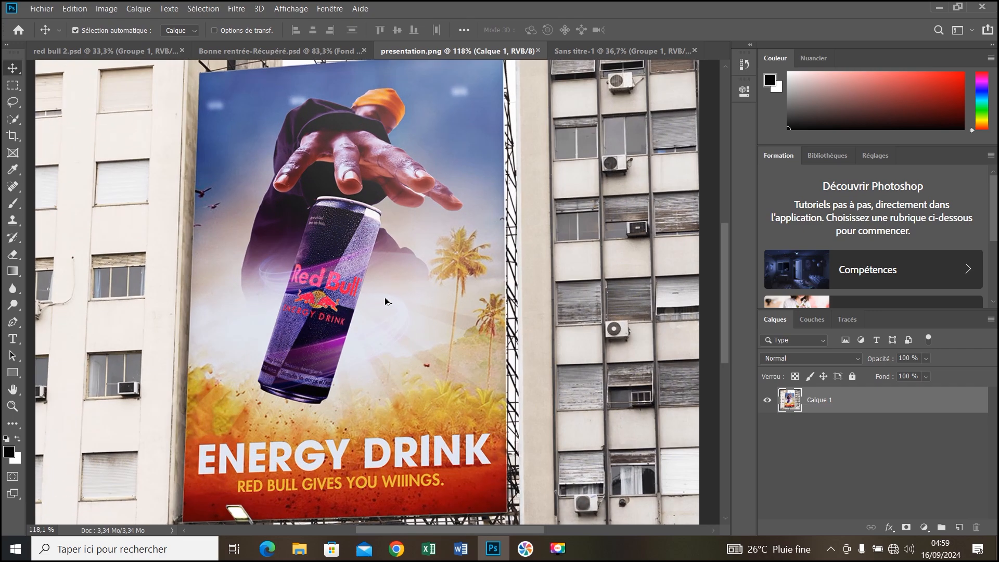
scroll(386, 305, "down", 2)
scroll(387, 306, "up", 3)
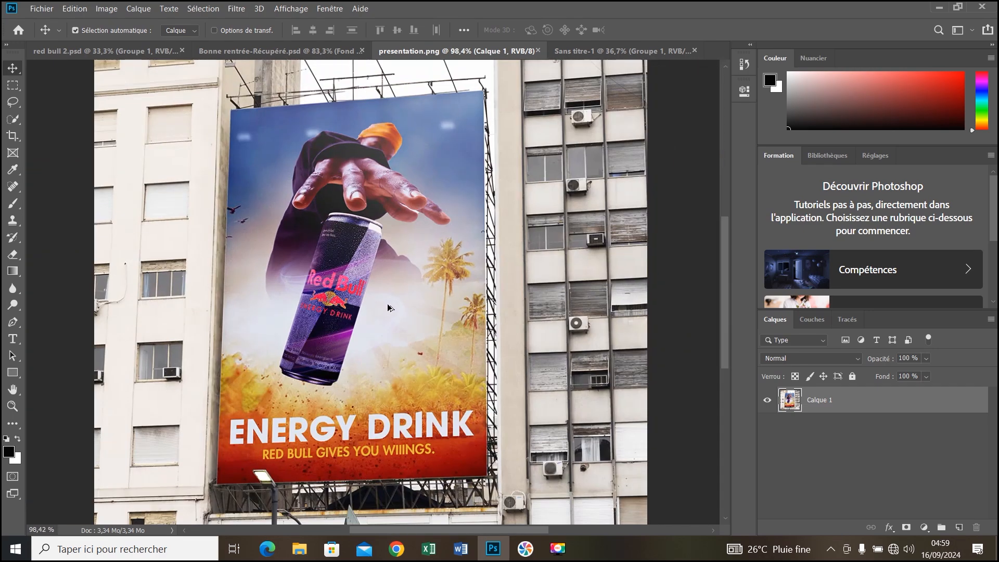